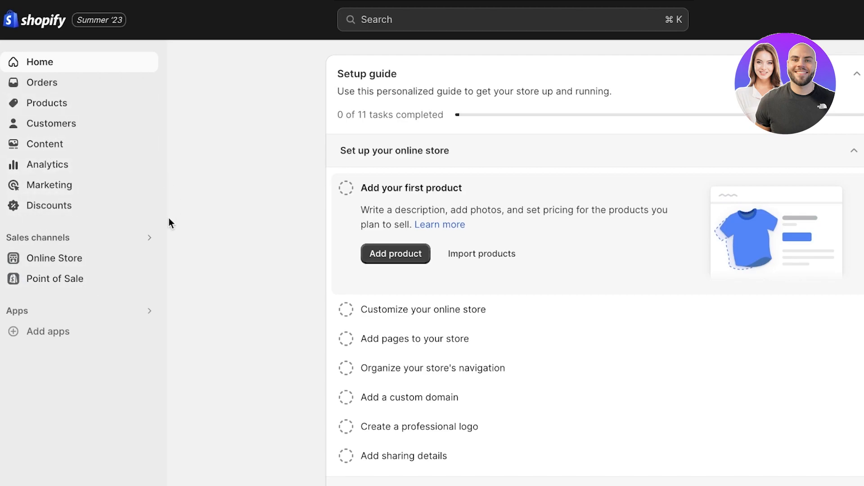
Open the online store's themes page and examine the current Dawn theme, the theme library and the popular free themes
left_click(33, 265)
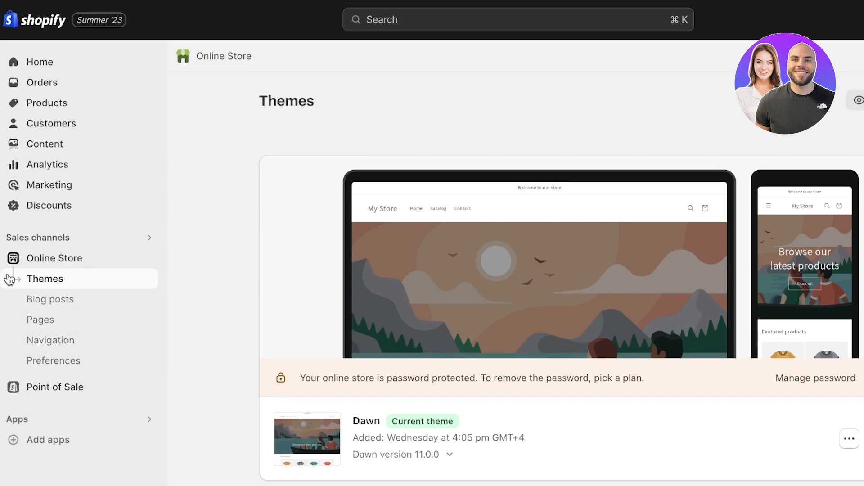
scroll(341, 157, "down", 5)
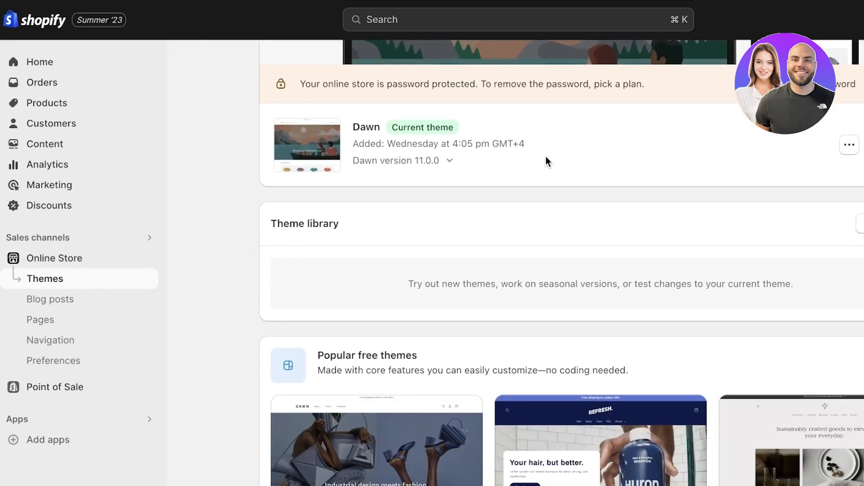
scroll(521, 161, "down", 7)
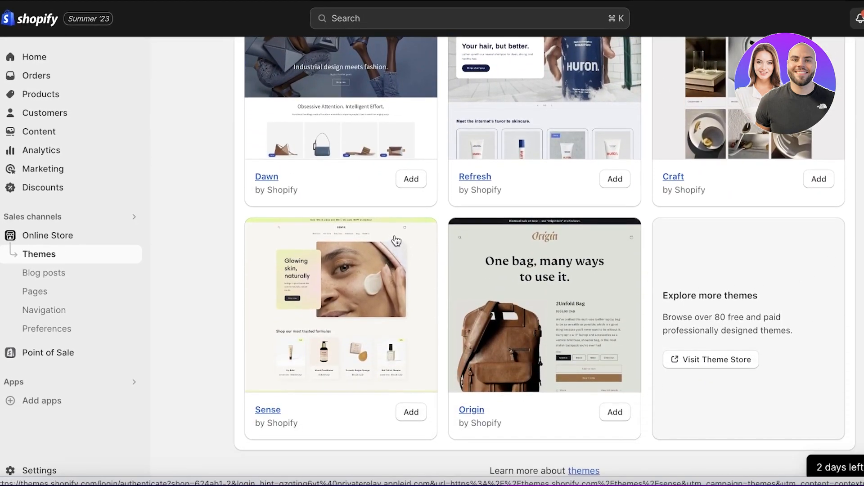
scroll(391, 235, "up", 10)
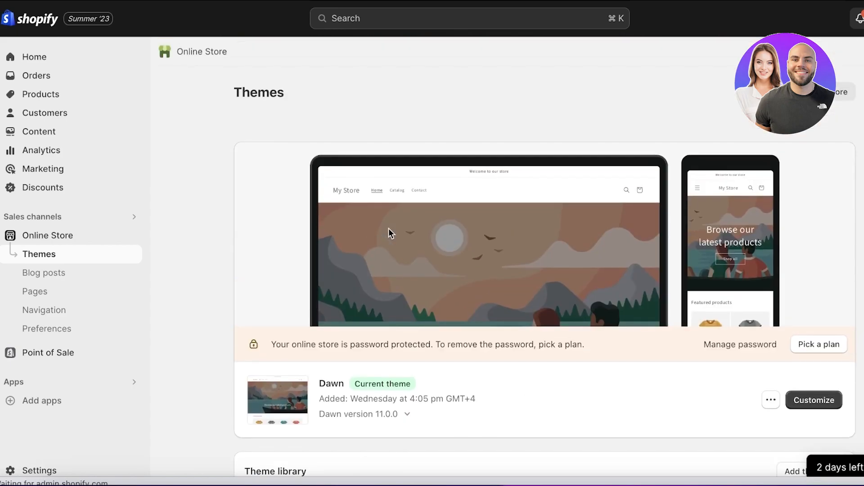
scroll(388, 228, "down", 10)
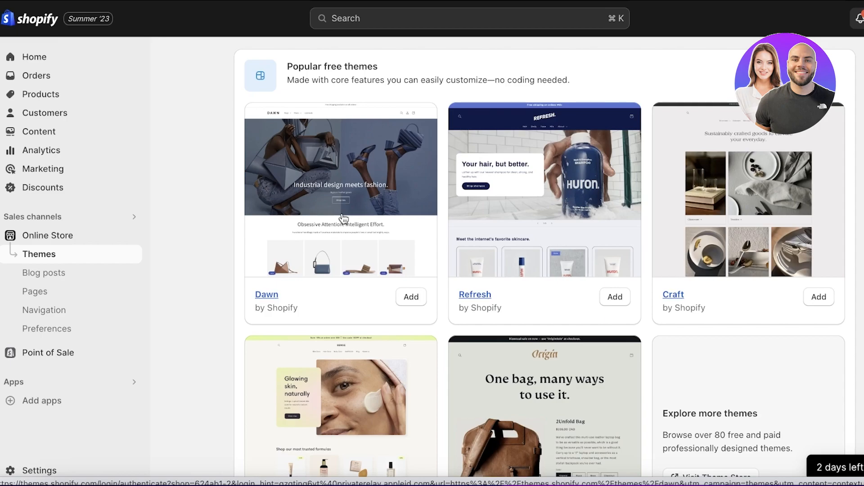
scroll(343, 214, "up", 10)
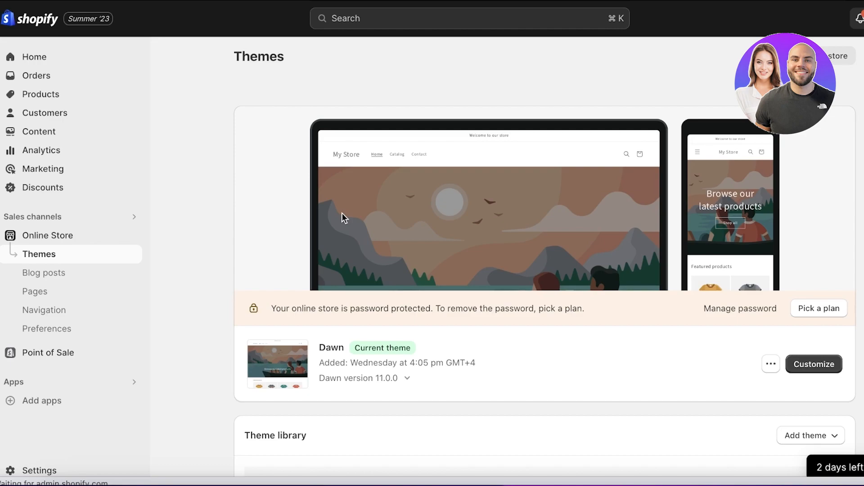
scroll(341, 213, "down", 10)
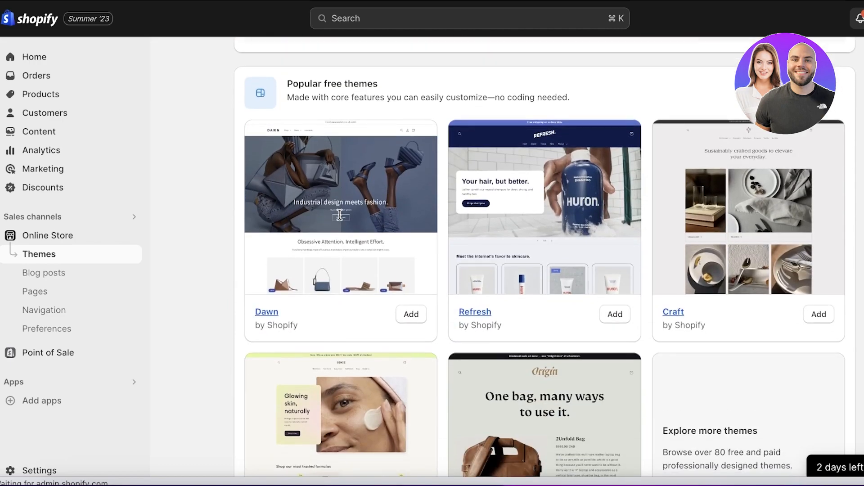
scroll(340, 215, "down", 3)
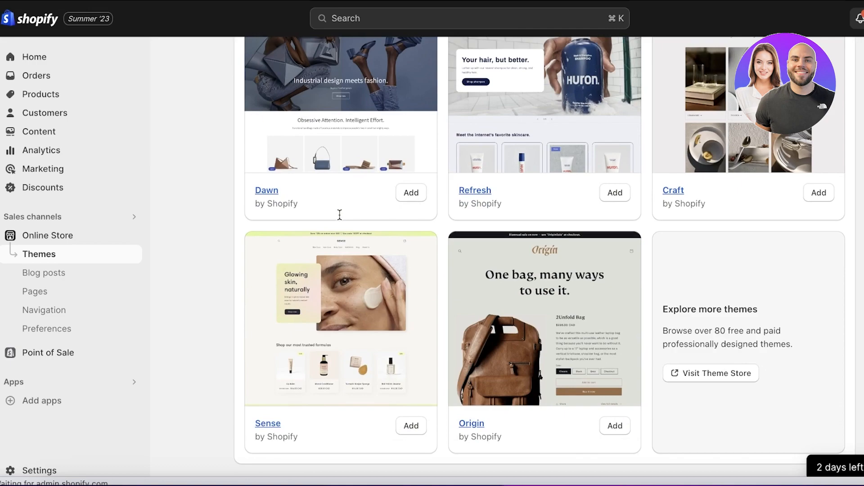
scroll(340, 212, "up", 3)
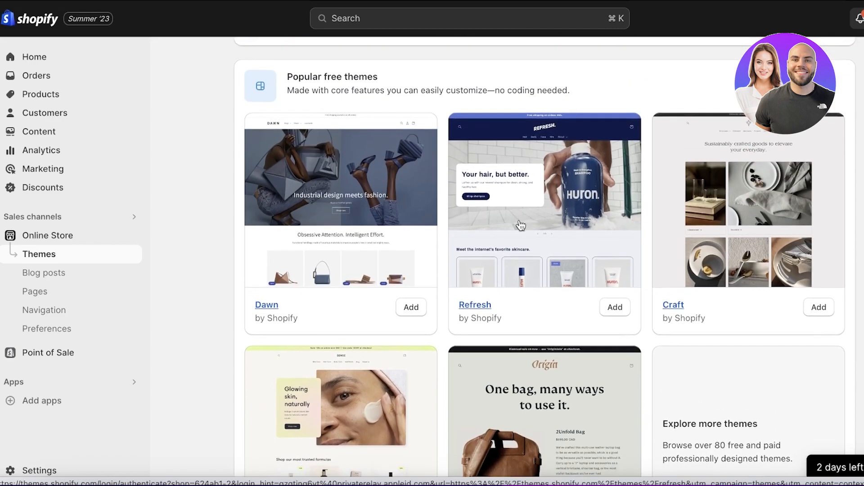
scroll(490, 171, "down", 3)
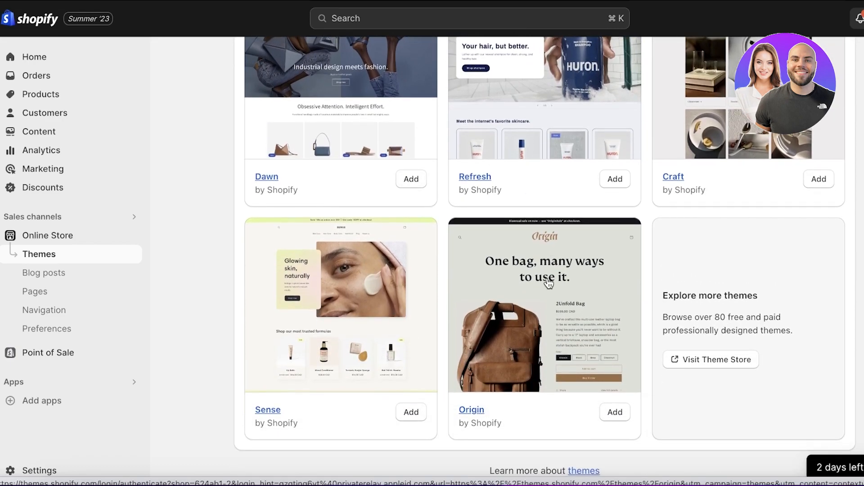
scroll(538, 273, "up", 4)
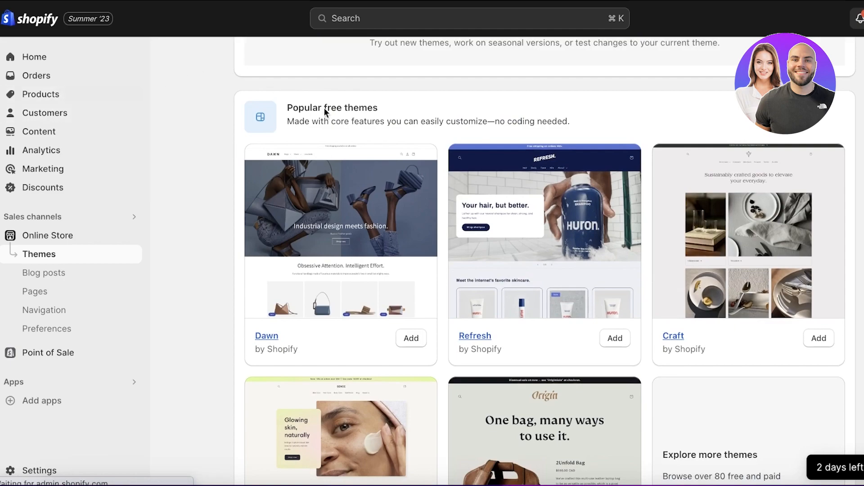
scroll(403, 175, "up", 4)
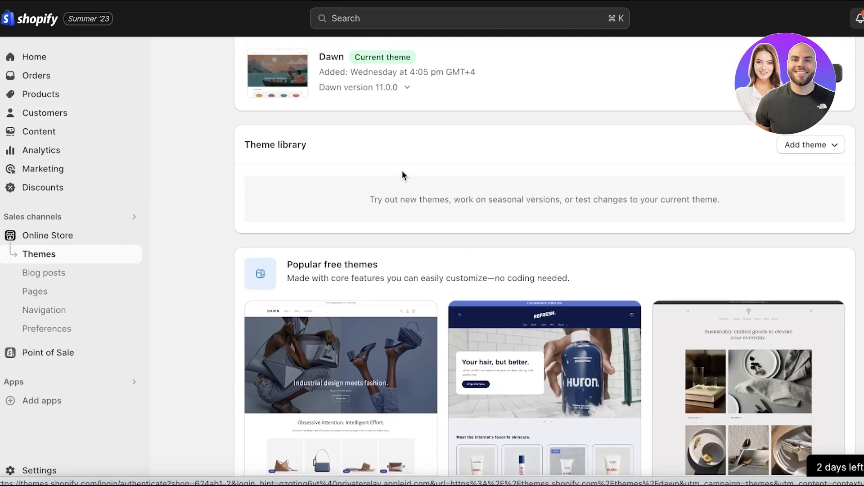
scroll(245, 184, "up", 4)
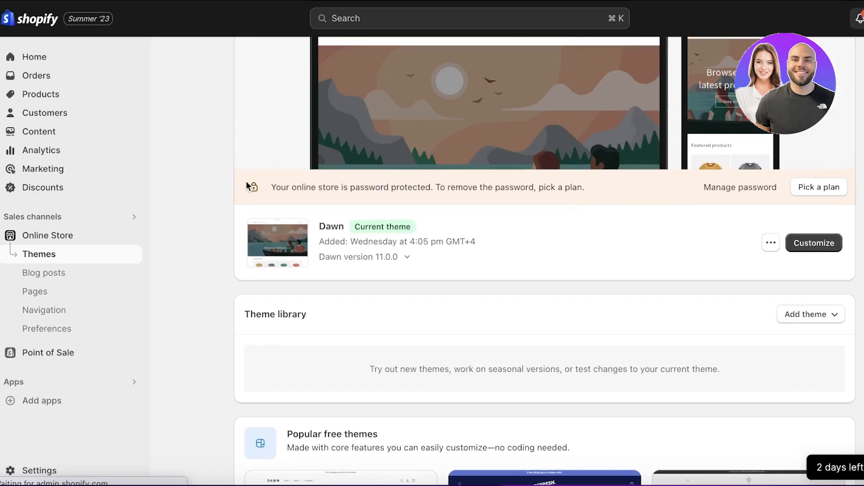
Open the Dawn theme for customization and review the header section's settings
left_click(836, 243)
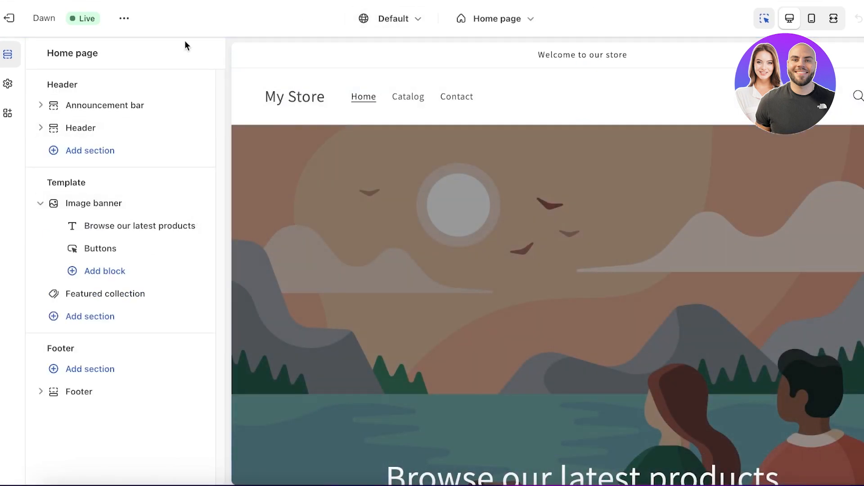
left_click(379, 90)
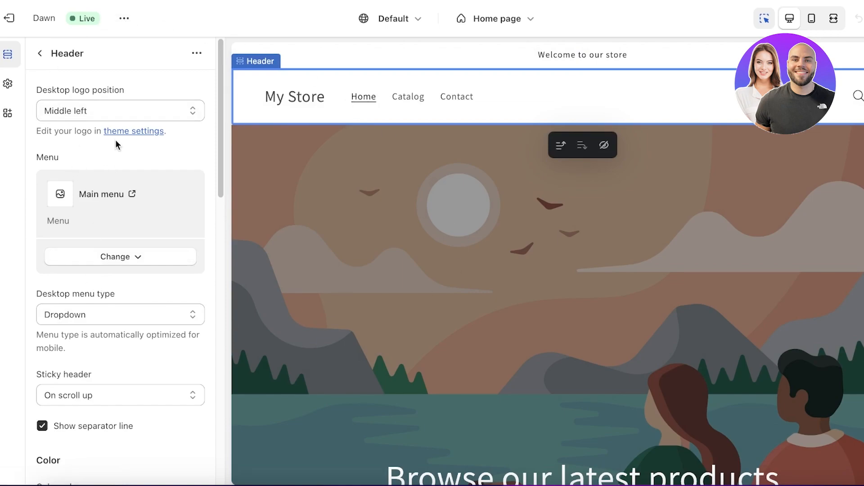
scroll(115, 166, "down", 15)
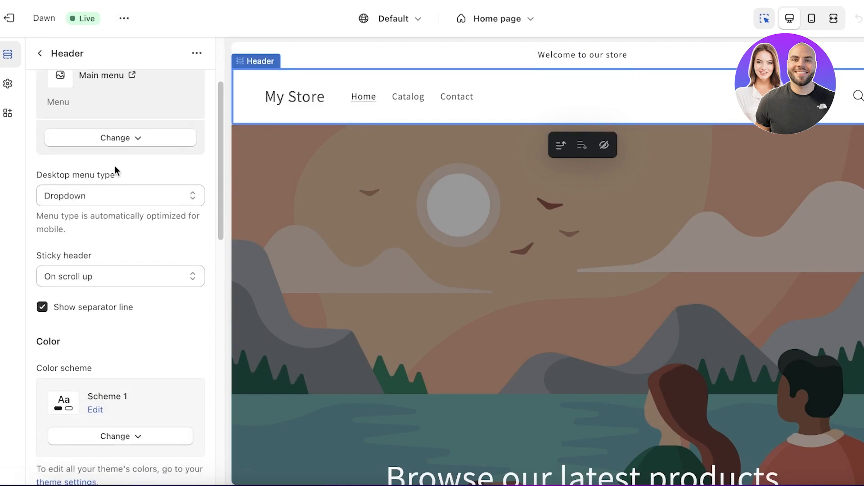
scroll(165, 148, "down", 3)
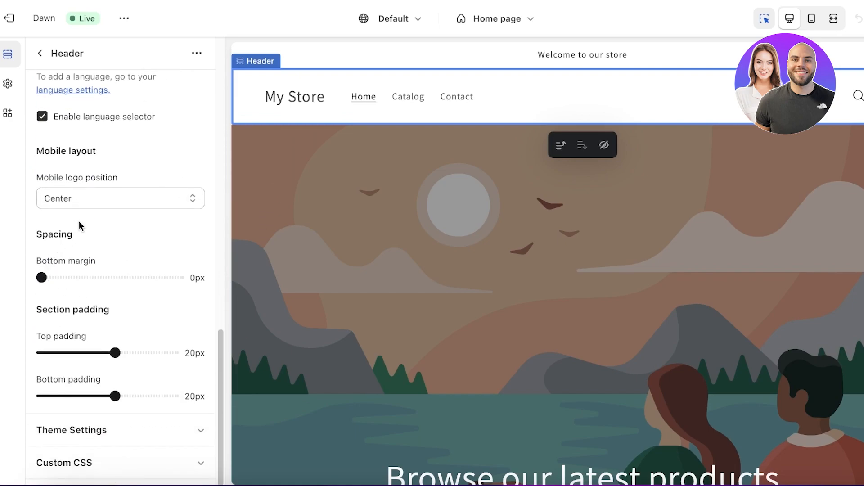
Open the logo options in the theme settings
left_click(8, 84)
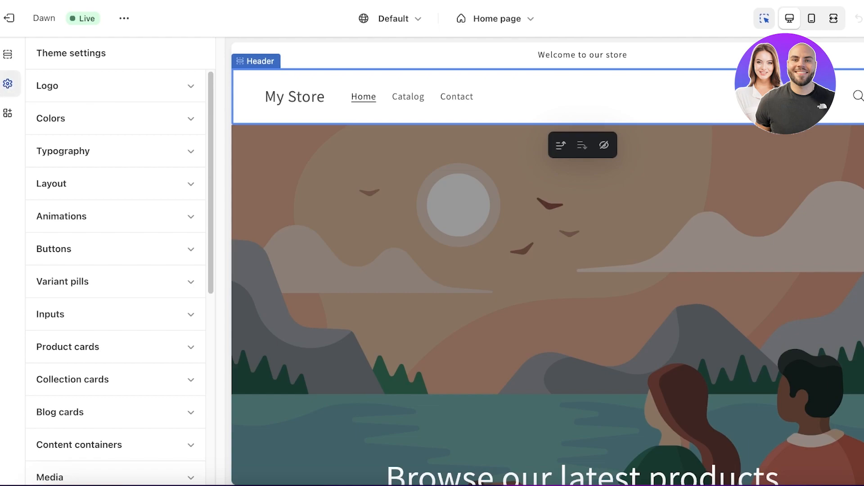
left_click(8, 54)
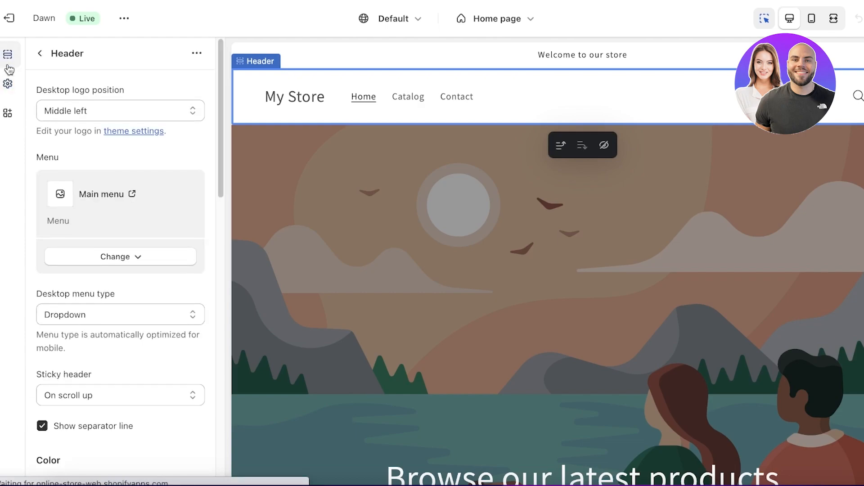
left_click(7, 84)
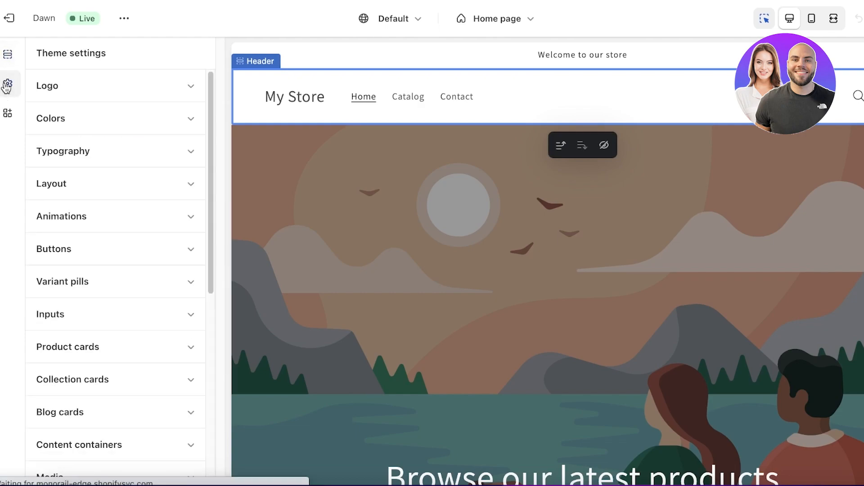
left_click(126, 85)
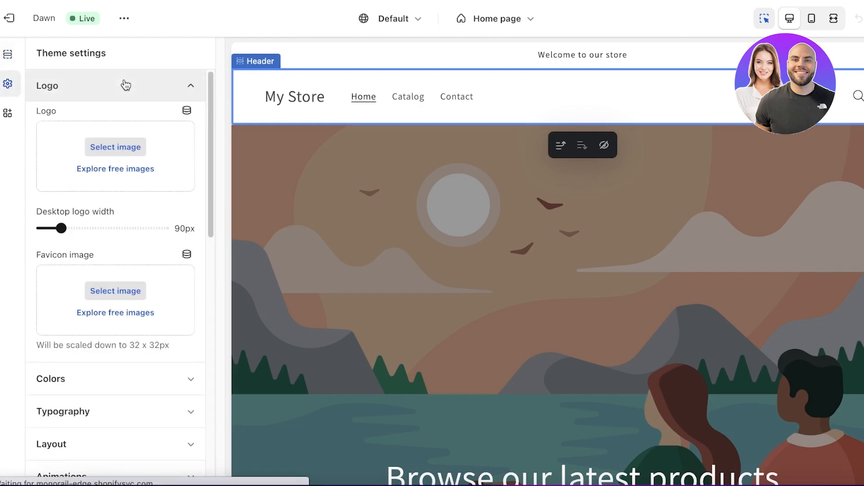
Upload Untitled design.png from the Downloads folder and set the library's Untitled_design PNG as the store logo
left_click(78, 151)
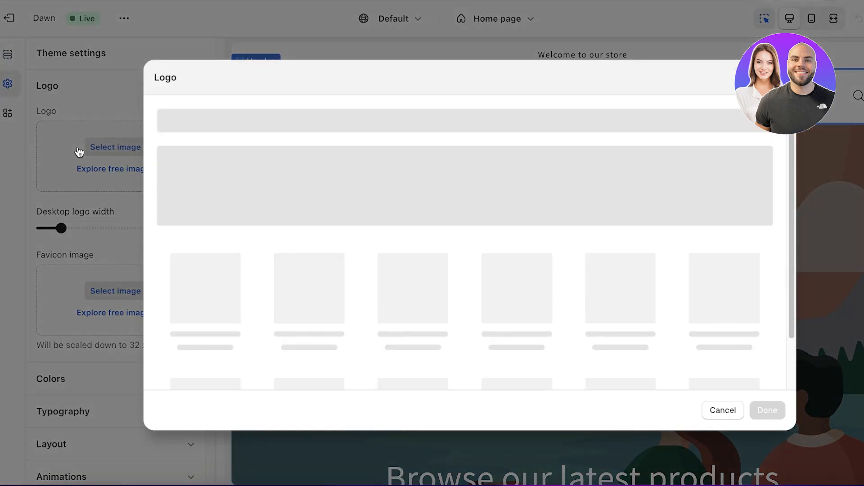
left_click(490, 328)
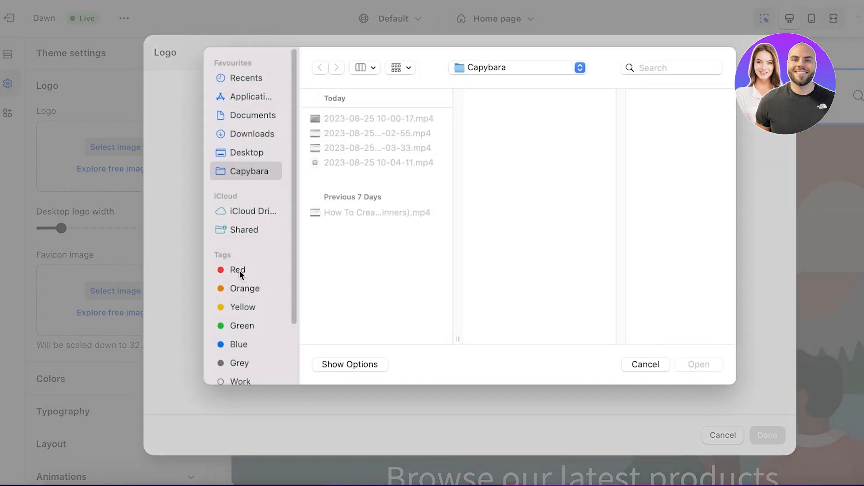
left_click(247, 153)
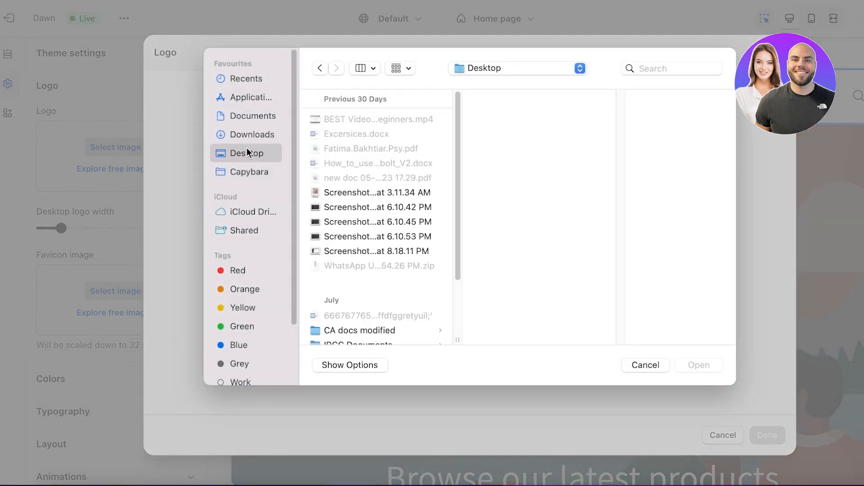
left_click(239, 98)
left_click(237, 80)
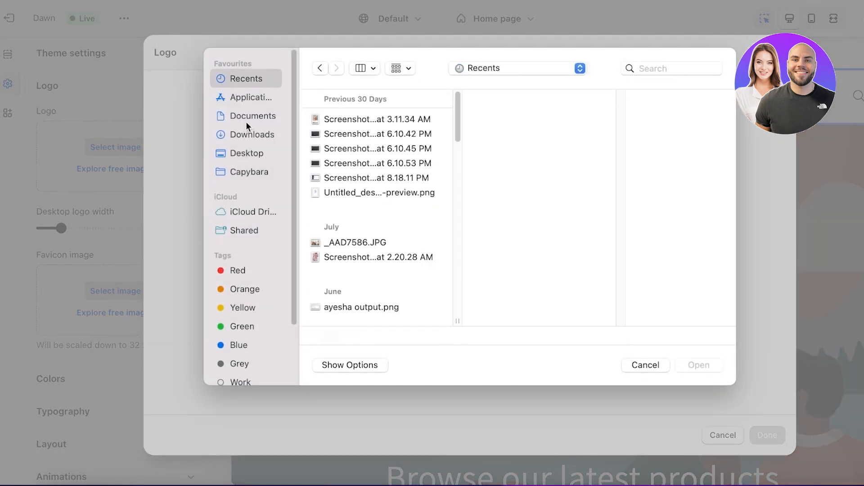
left_click(248, 134)
scroll(320, 196, "down", 5)
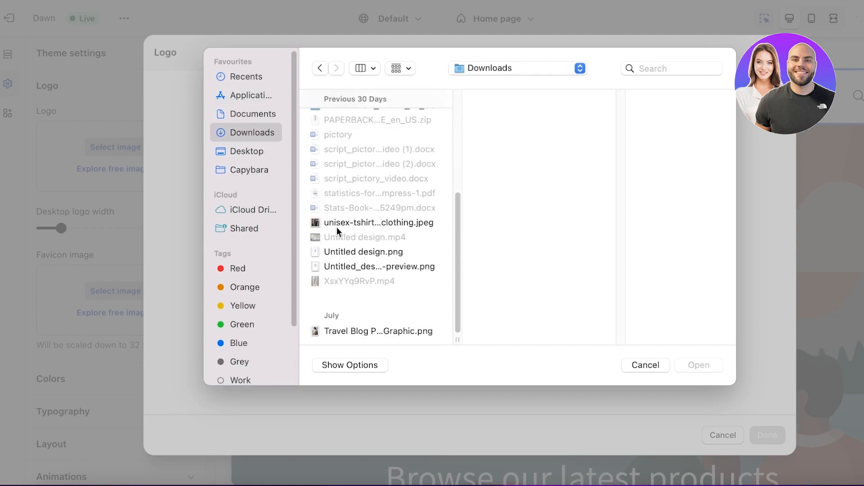
left_click(346, 254)
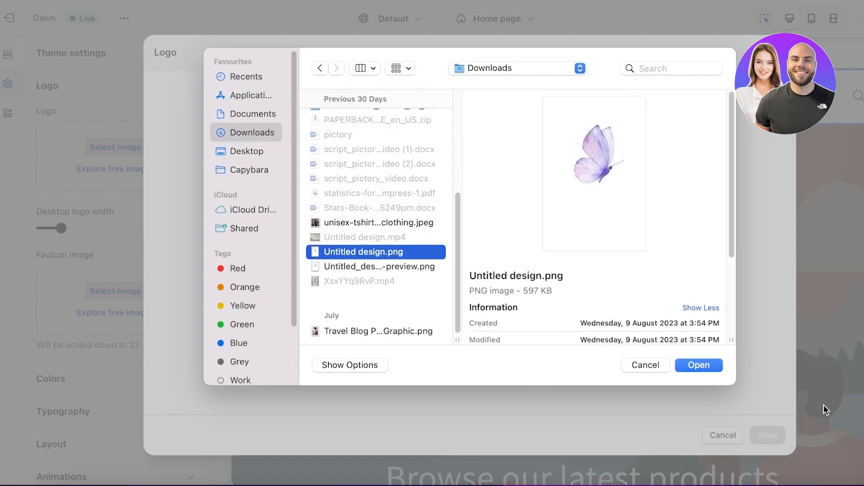
left_click(698, 366)
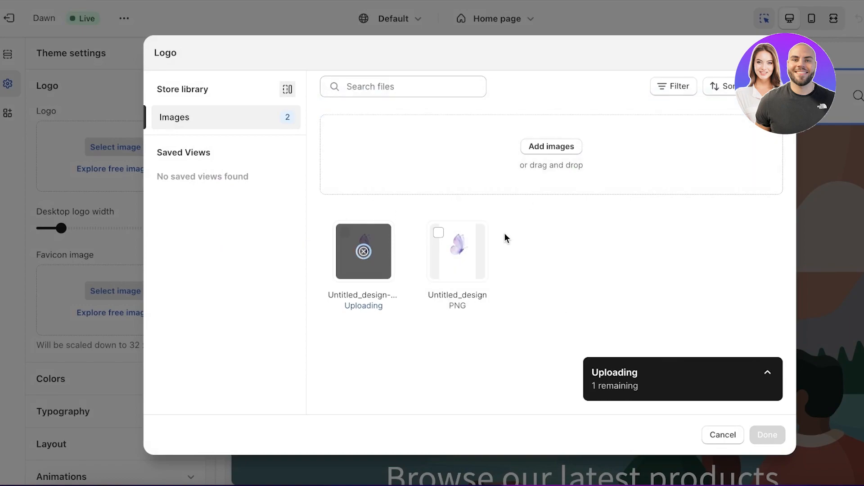
left_click(453, 250)
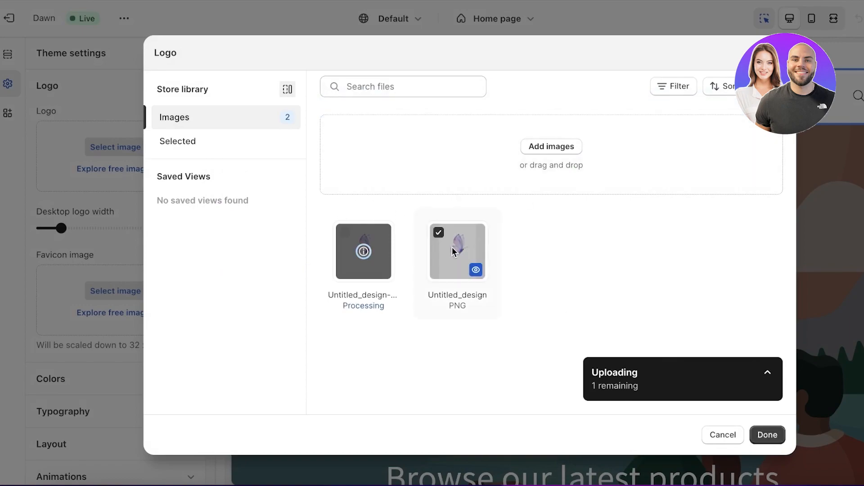
left_click(767, 434)
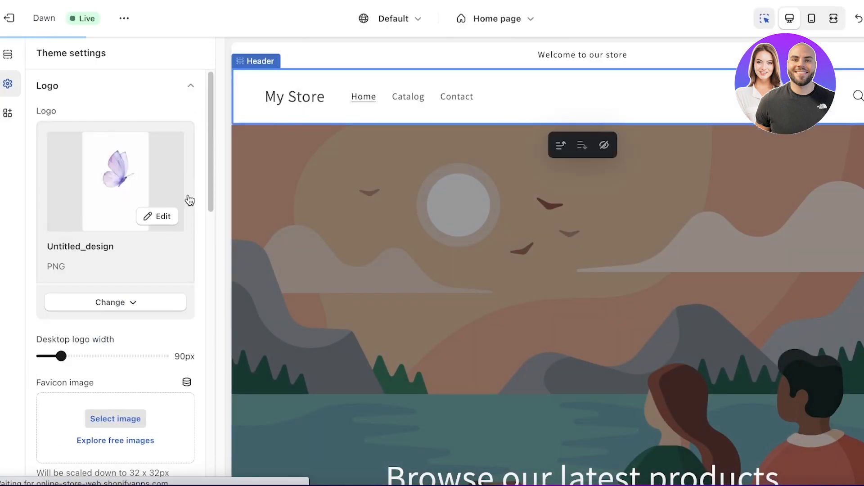
Look through the remaining theme settings categories, including the color schemes, and return to the header section's settings
scroll(110, 284, "down", 7)
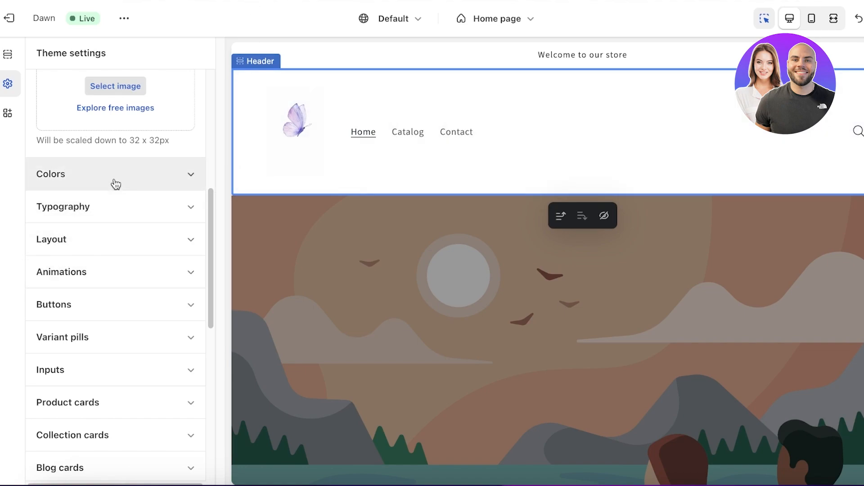
scroll(116, 184, "down", 3)
scroll(22, 144, "up", 7)
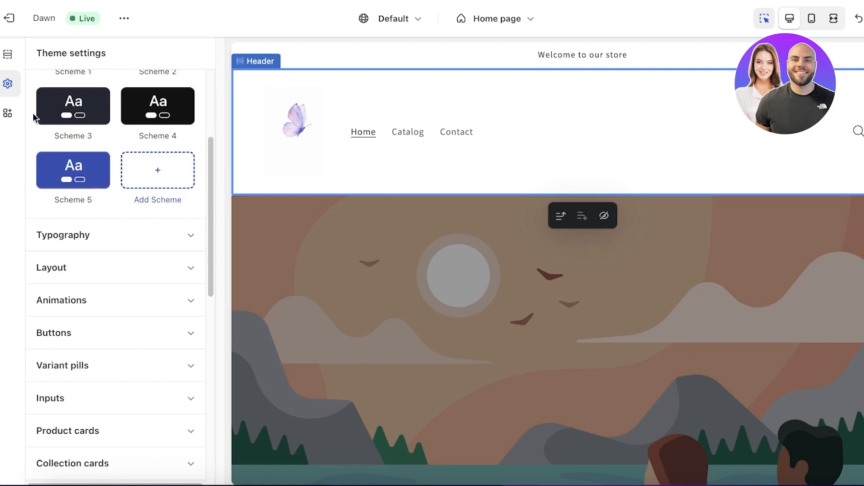
scroll(111, 180, "down", 8)
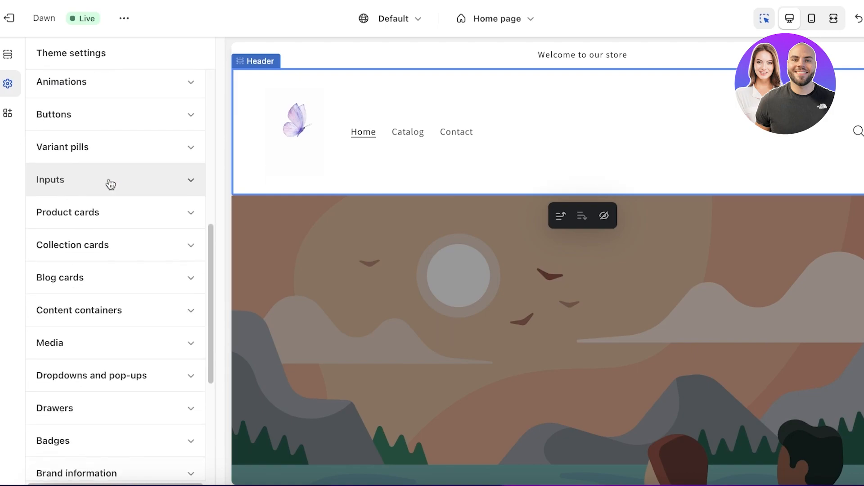
scroll(93, 239, "down", 2)
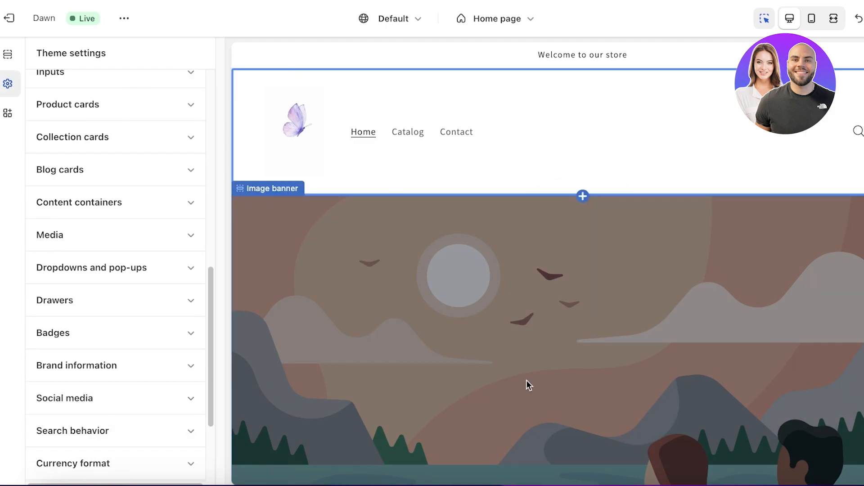
left_click(7, 54)
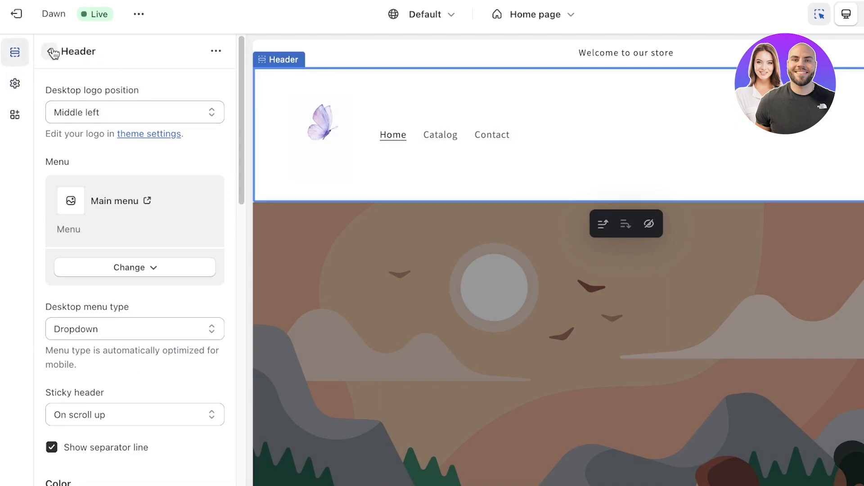
Review the market choices and the list of store pages and templates available for customization, staying on the home page
left_click(424, 14)
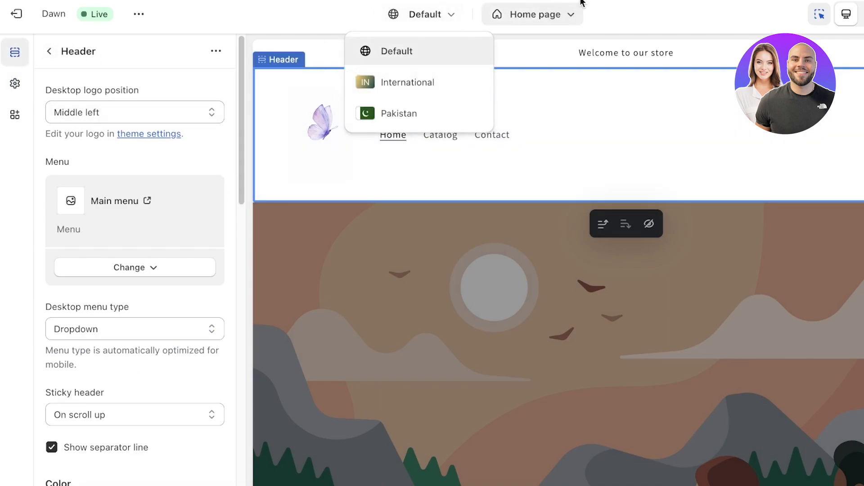
left_click(558, 13)
left_click(532, 22)
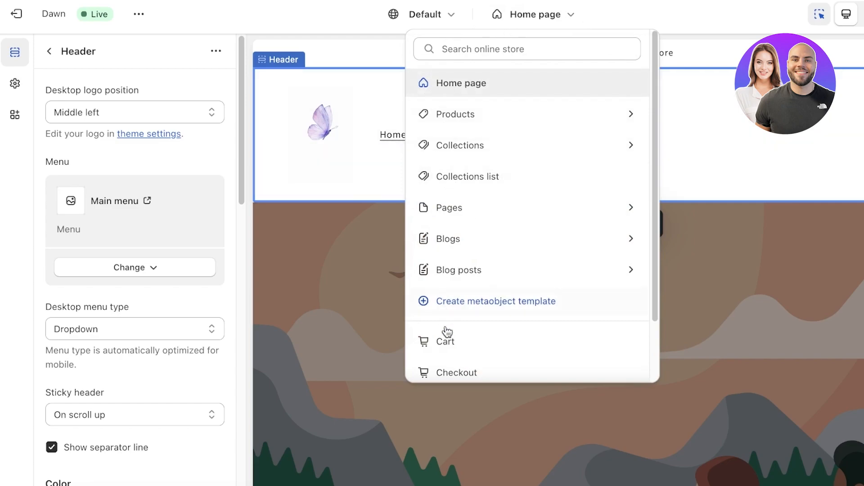
left_click(548, 10)
left_click(546, 13)
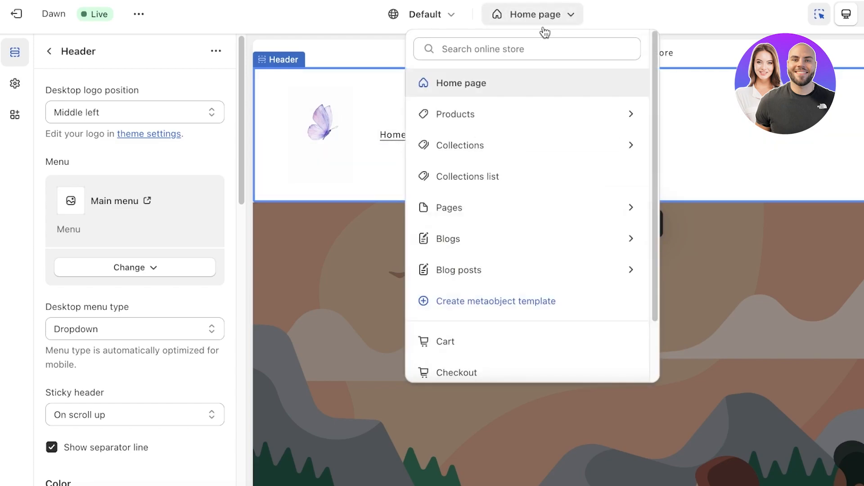
left_click(481, 115)
left_click(428, 83)
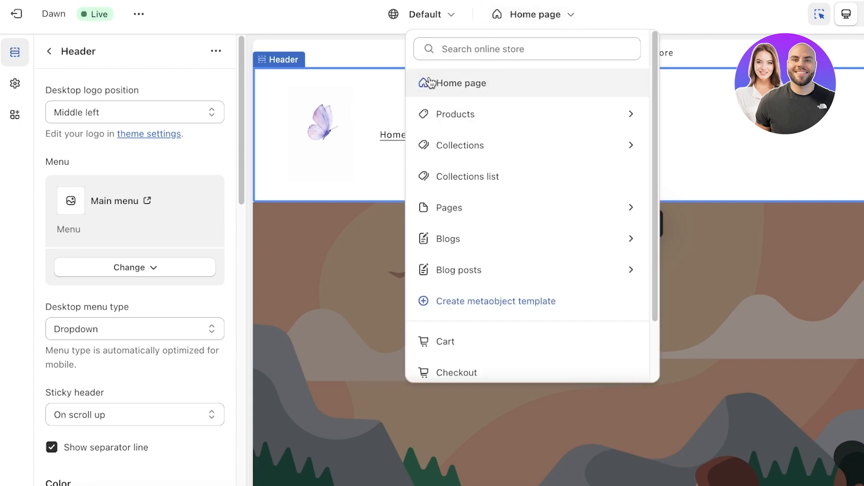
left_click(708, 315)
Upload the unisex-tshirt-mockup-of-a-girl-wearing-casual-clothing JPG from the Downloads folder and set it as the image banner's first image
scroll(707, 314, "down", 4)
scroll(703, 197, "down", 12)
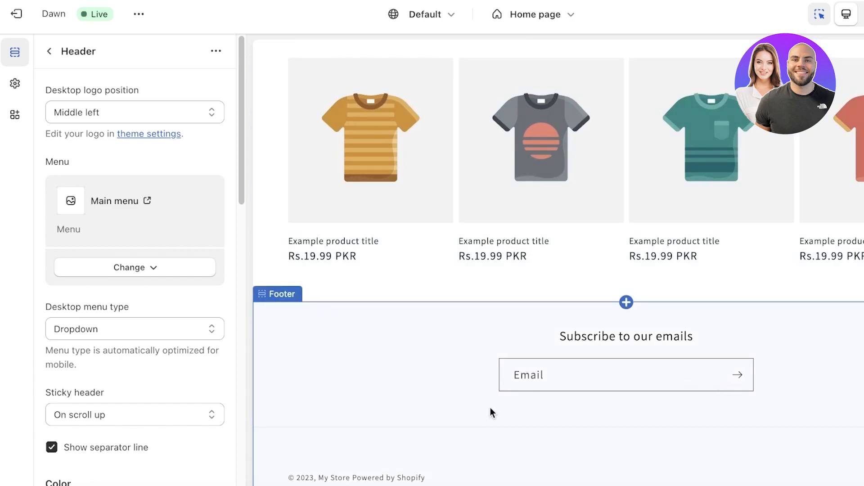
scroll(450, 234, "up", 15)
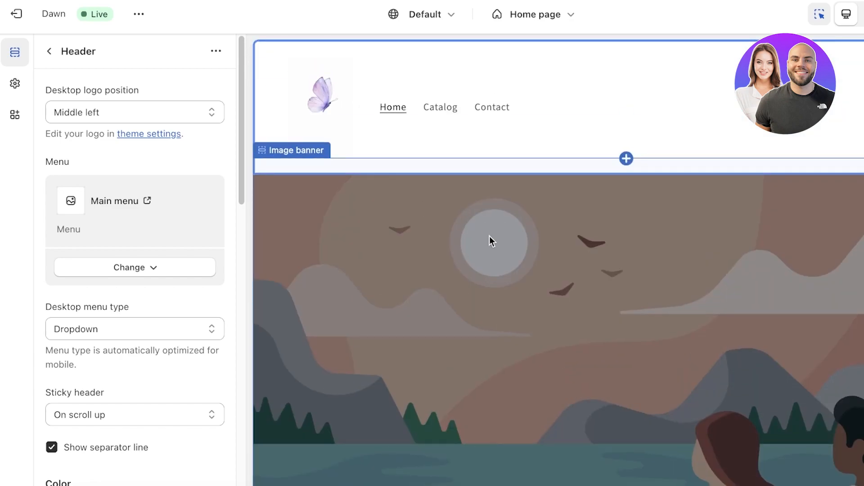
left_click(487, 192)
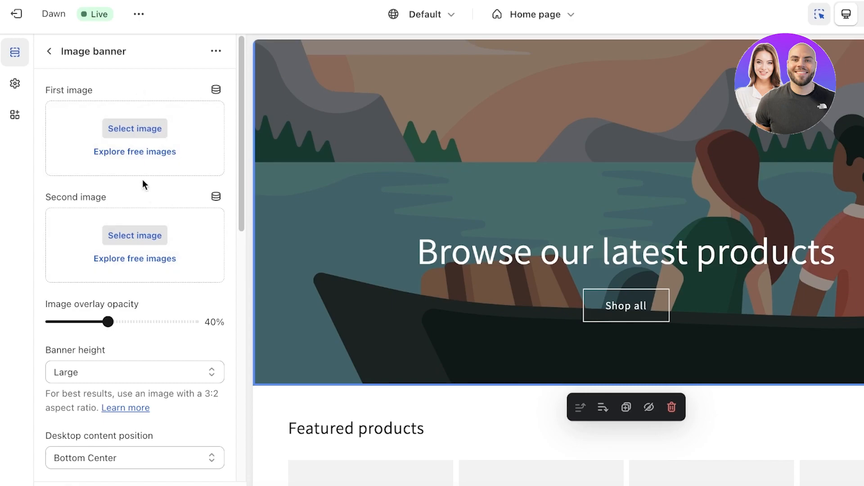
left_click(128, 131)
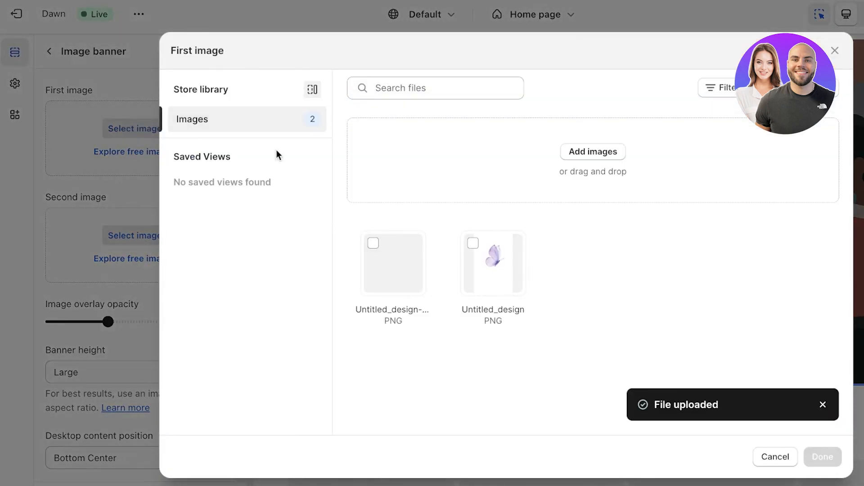
left_click(567, 152)
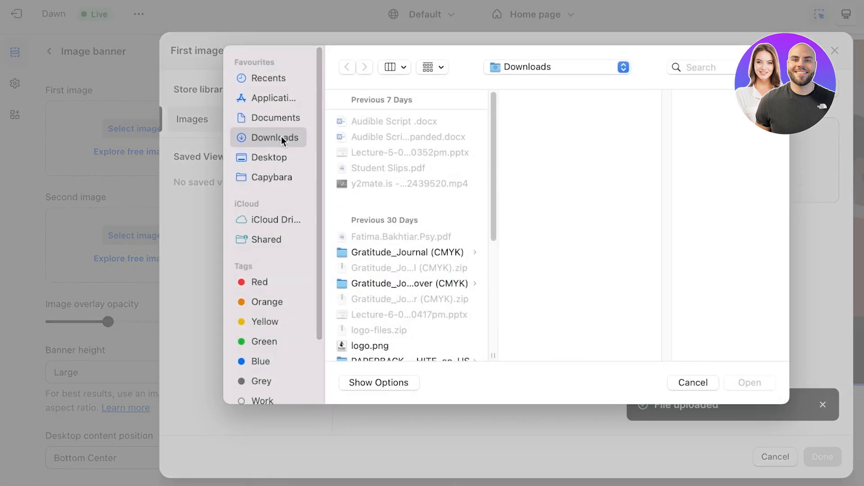
scroll(461, 310, "down", 3)
left_click(396, 253)
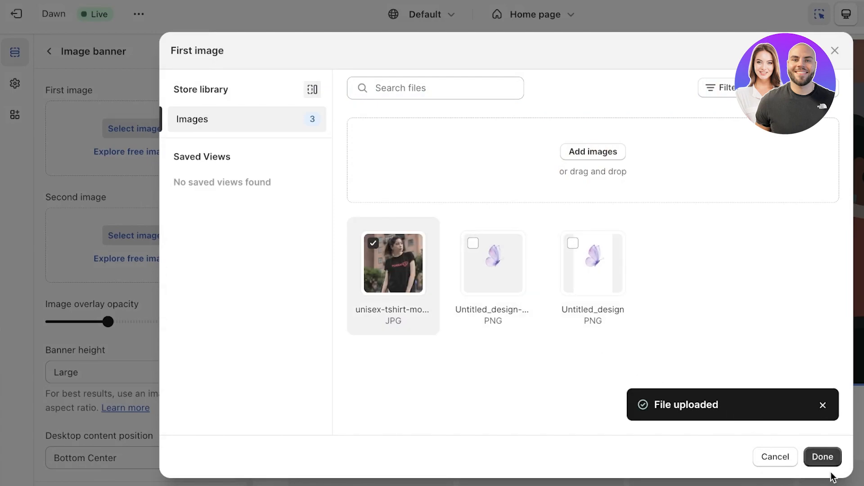
left_click(822, 456)
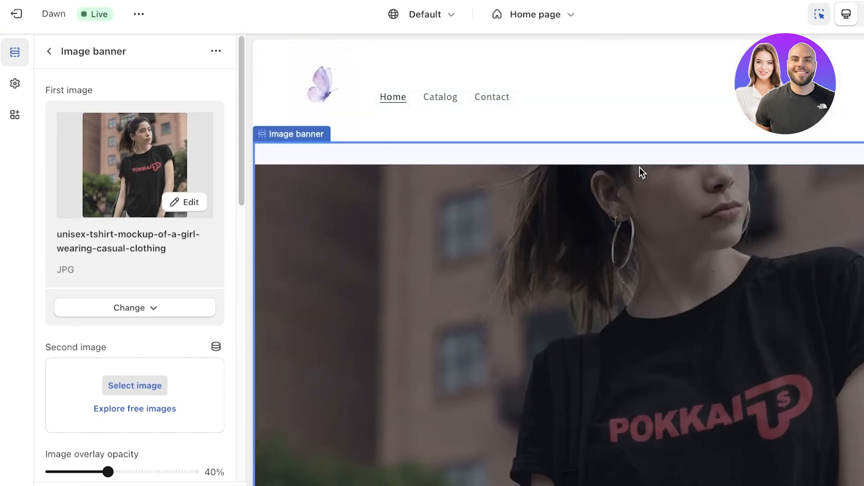
Return to the home page's section list and add a Text block to the image banner
scroll(639, 167, "down", 10)
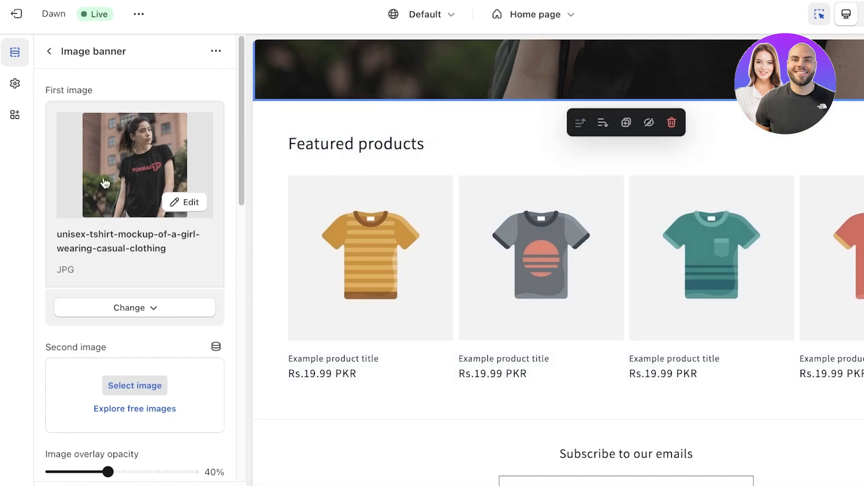
left_click(50, 52)
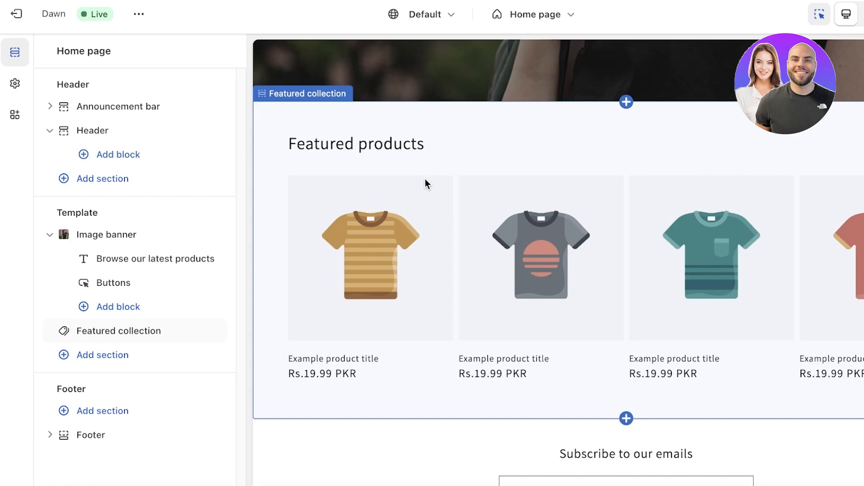
scroll(303, 270, "down", 1)
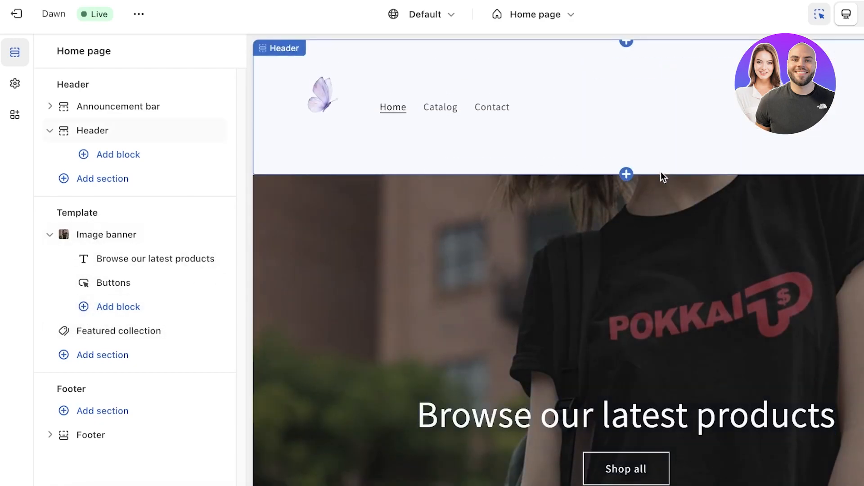
left_click(119, 309)
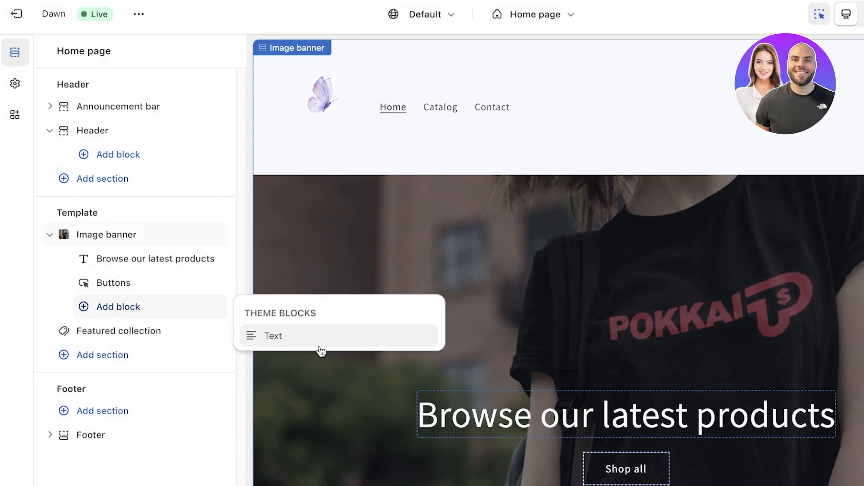
left_click(259, 334)
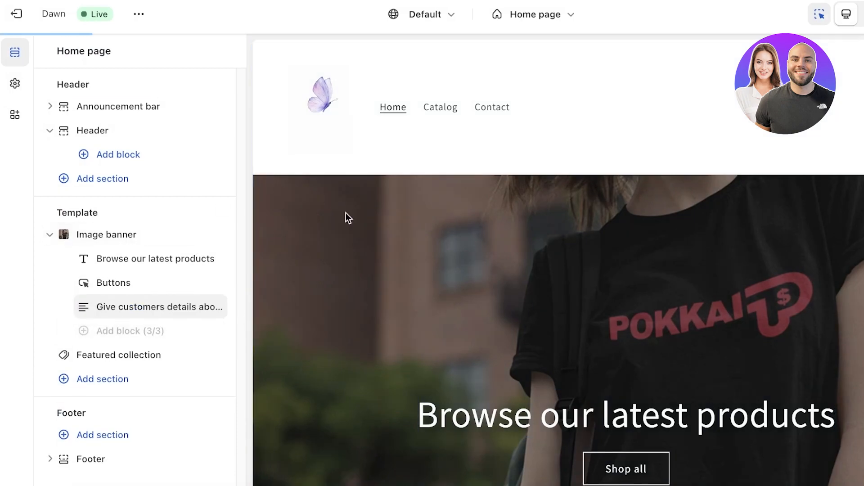
Look through the available section types and add a second Featured collection section to the home page template
scroll(775, 301, "down", 7)
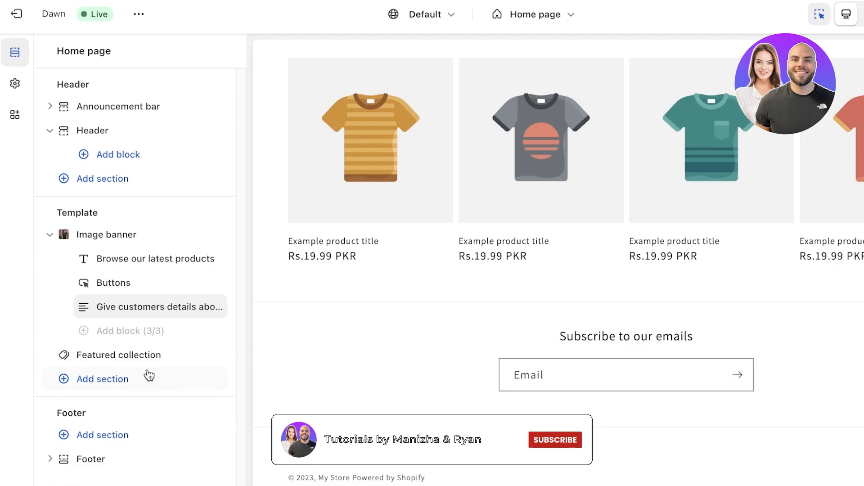
left_click(88, 382)
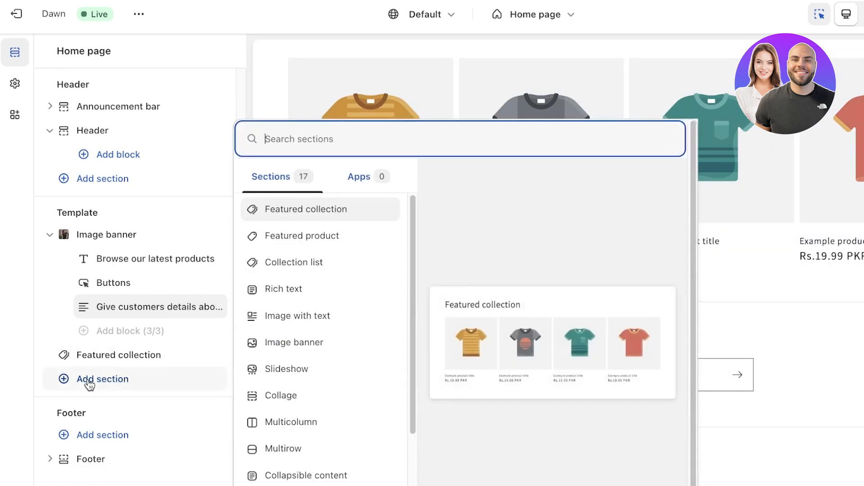
scroll(312, 388, "down", 3)
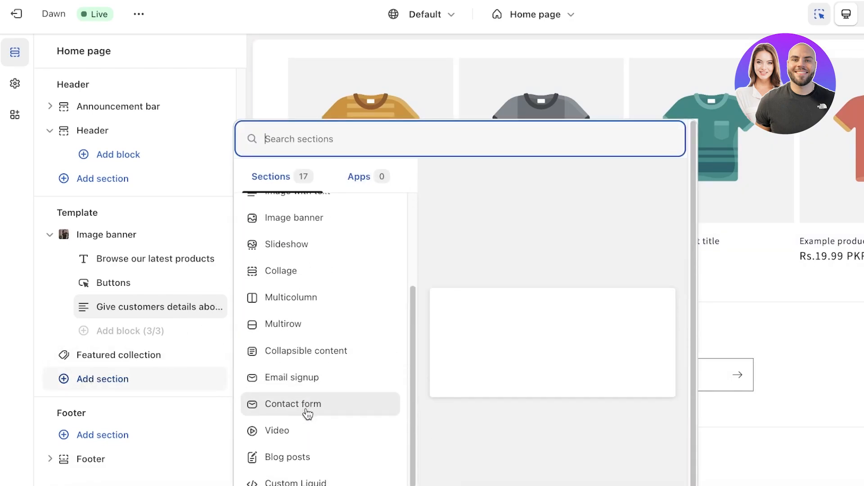
scroll(299, 281, "up", 3)
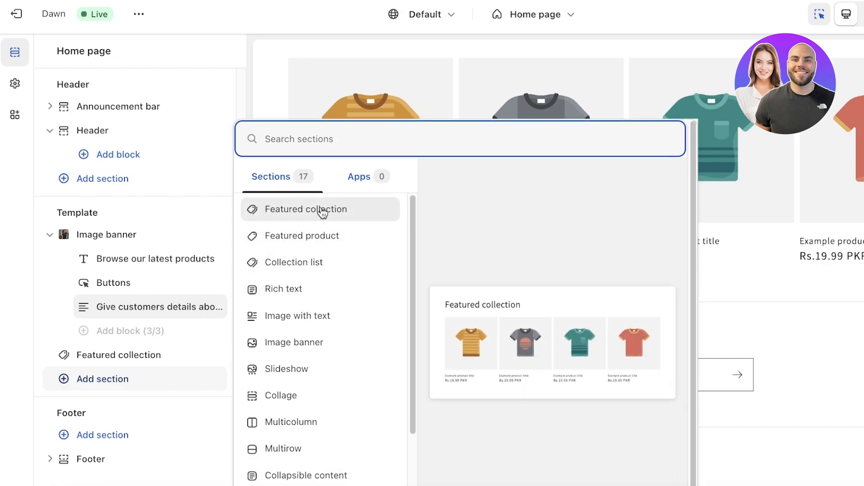
left_click(301, 207)
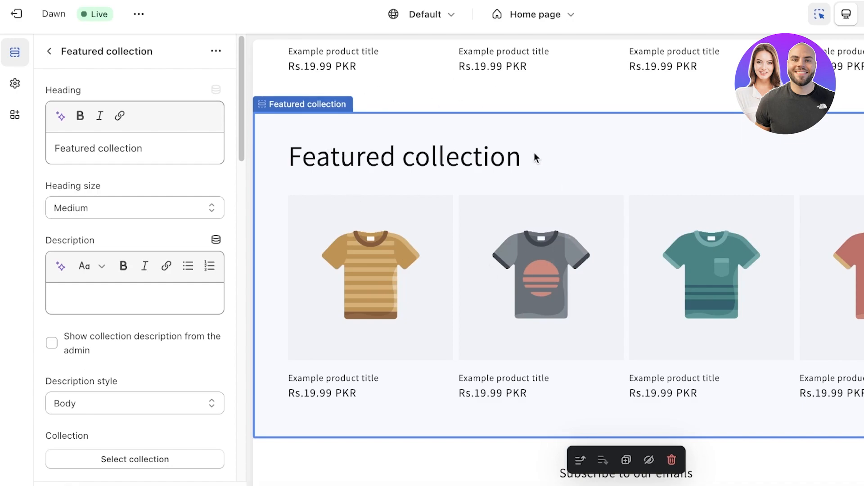
Set the new featured collection's heading to New Arrivals and keep its heading size at Medium
triple_click(162, 145)
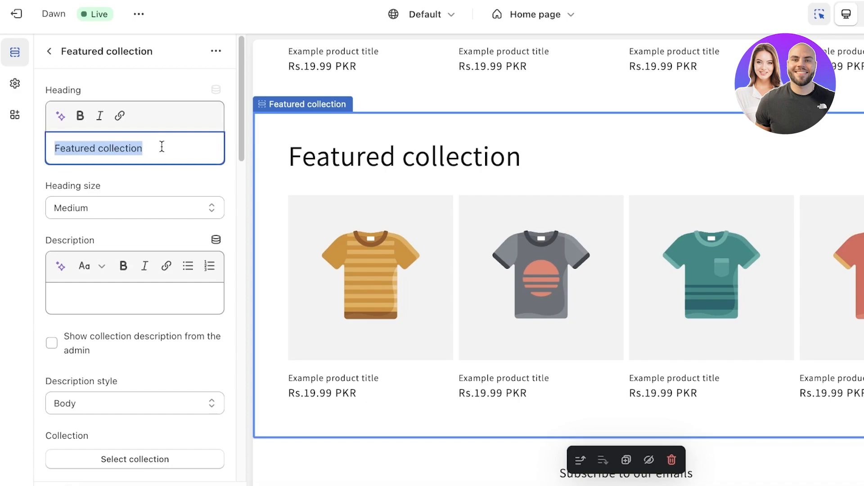
type("New Arrivals")
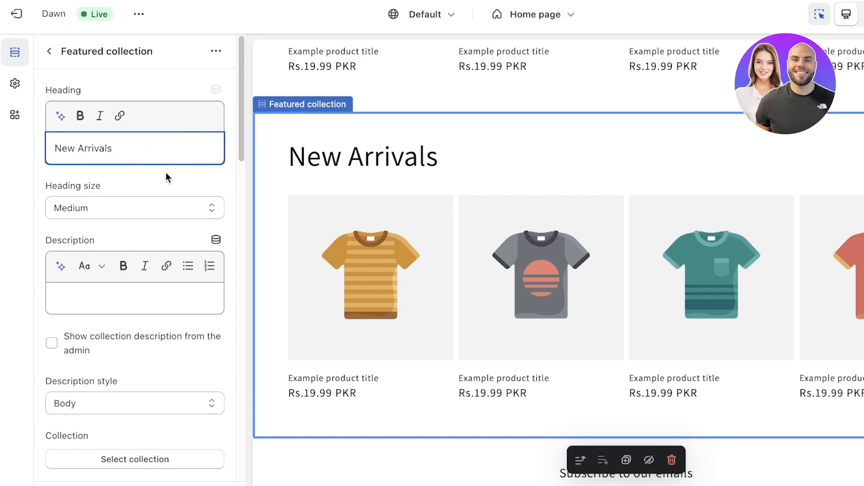
left_click(157, 208)
left_click(158, 206)
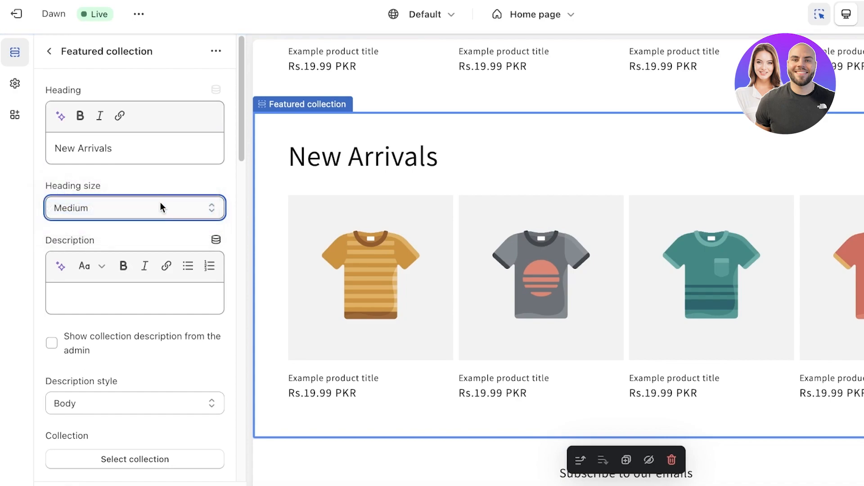
Set both the maximum products to show and the number of columns on desktop to 5 for the New Arrivals section
scroll(133, 339, "down", 9)
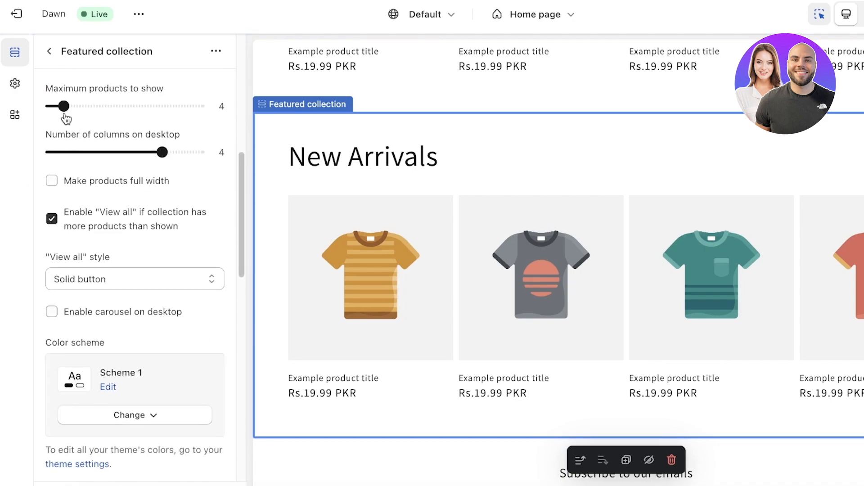
scroll(133, 121, "up", 1)
mouse_move(64, 142)
left_mouse_down()
mouse_move(95, 143)
mouse_move(77, 142)
left_mouse_up()
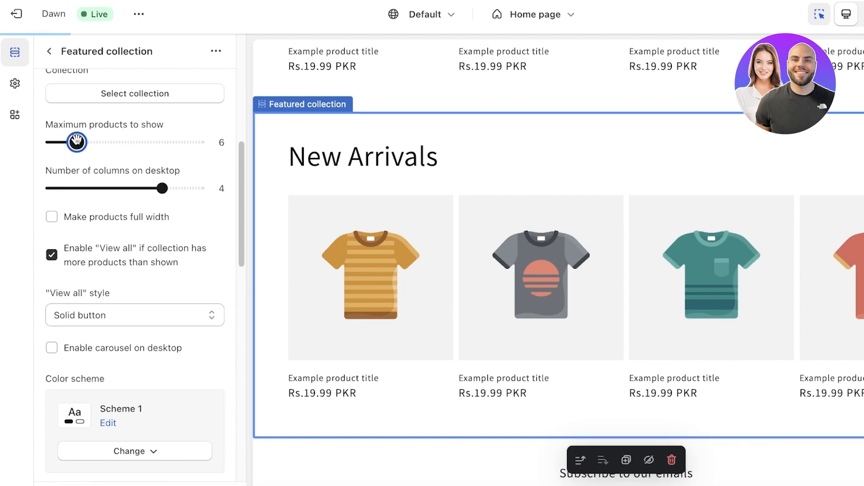
left_click_drag(162, 188, 193, 198)
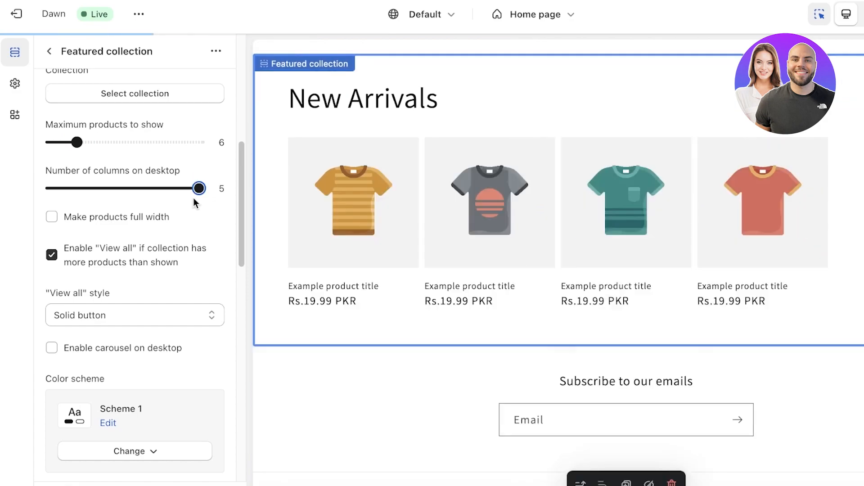
left_click_drag(77, 143, 70, 142)
Try Scheme 2 on the New Arrivals section and set its color scheme to Scheme 3
scroll(135, 207, "down", 2)
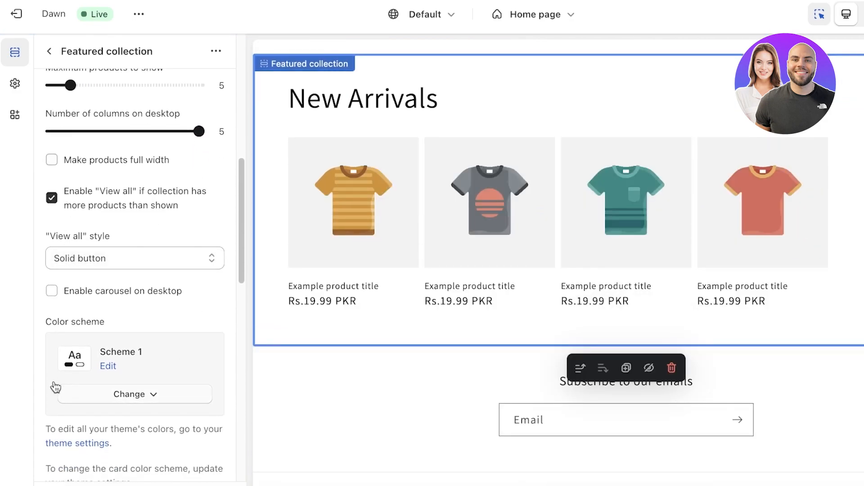
scroll(133, 301, "down", 3)
left_click(116, 253)
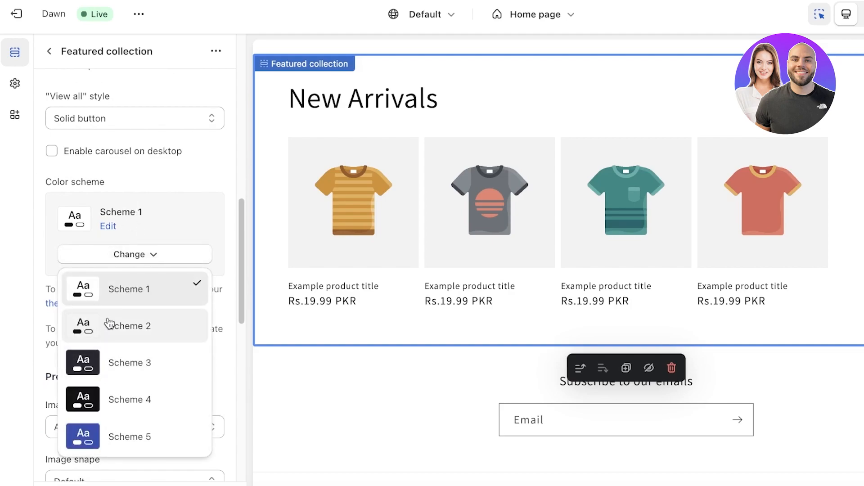
left_click(131, 328)
left_click(137, 255)
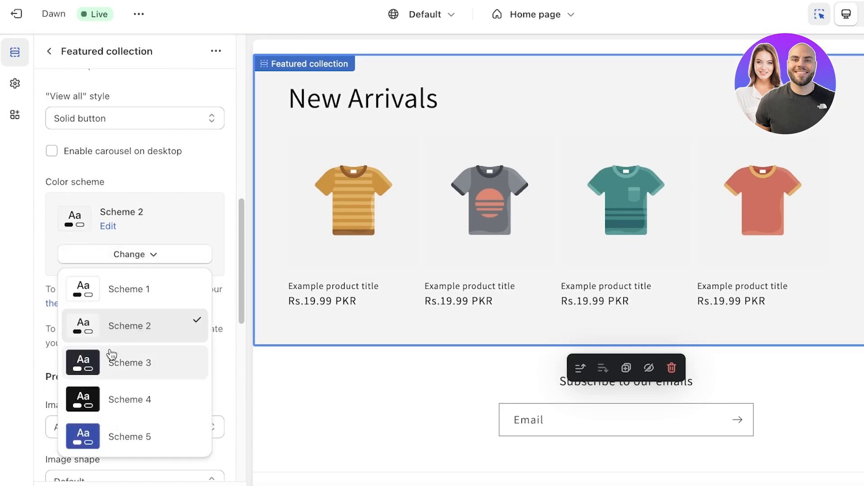
left_click(135, 361)
Try the Arch image shape for the section's product cards and set the shape to Chevron left
scroll(110, 328, "down", 2)
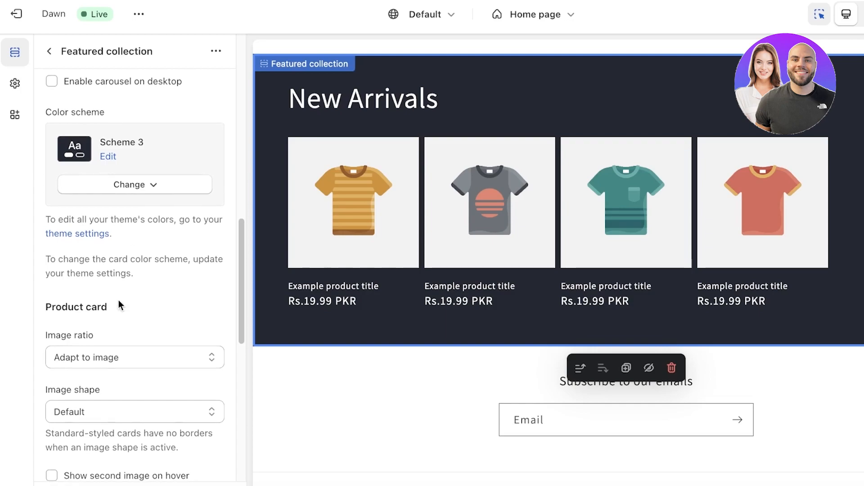
scroll(187, 241, "down", 2)
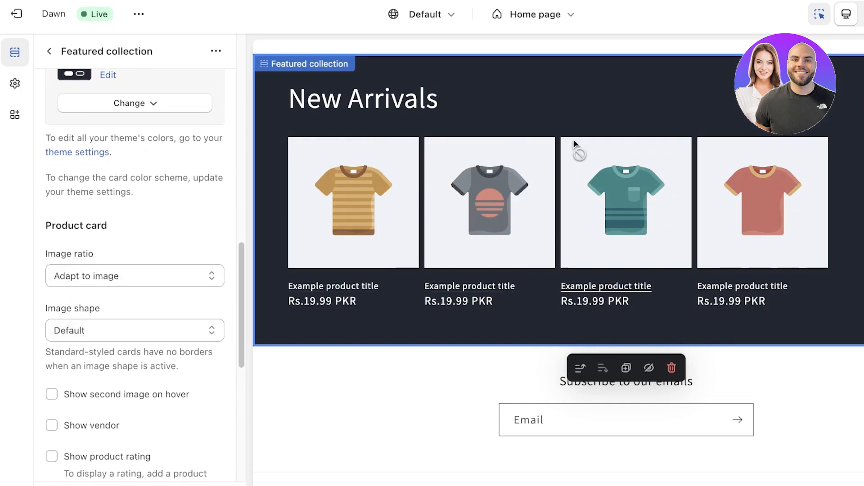
scroll(96, 209, "down", 3)
left_click(100, 193)
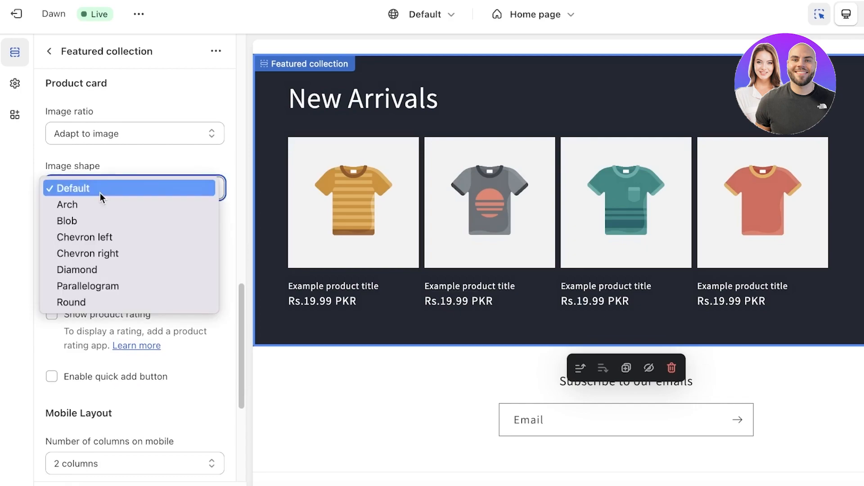
left_click(95, 204)
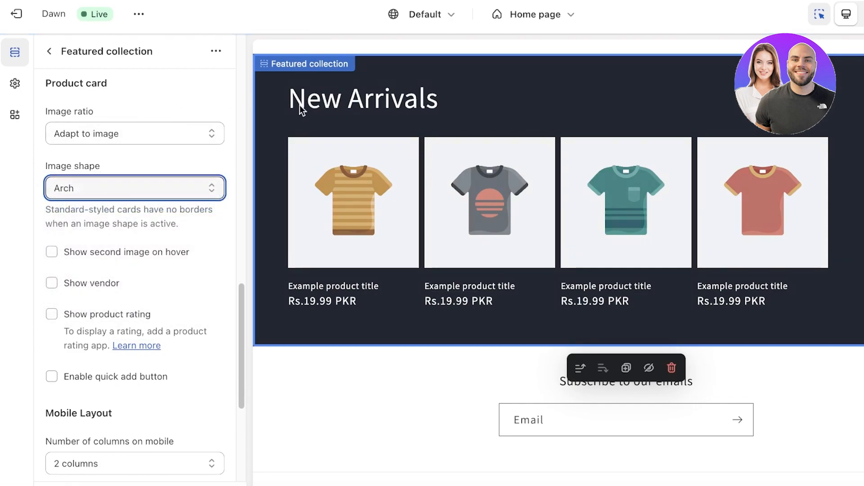
left_click(108, 189)
left_click(118, 184)
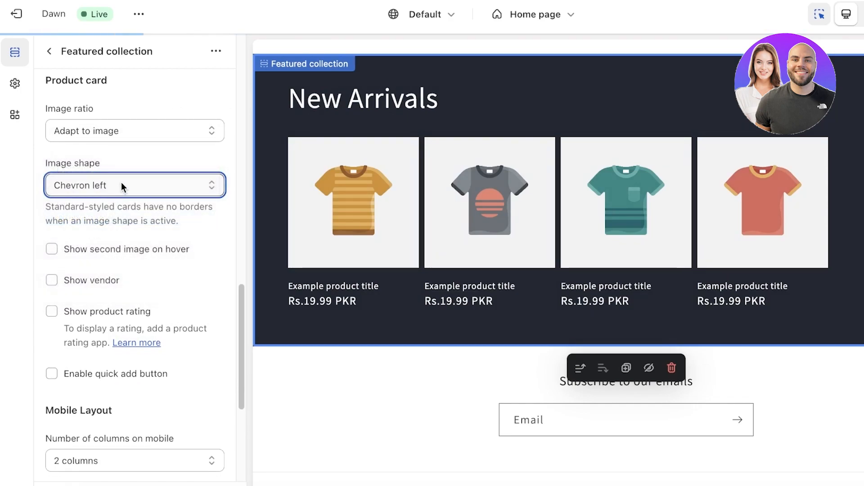
Set the image shape of the New Arrivals section's product cards to Default
left_click(121, 182)
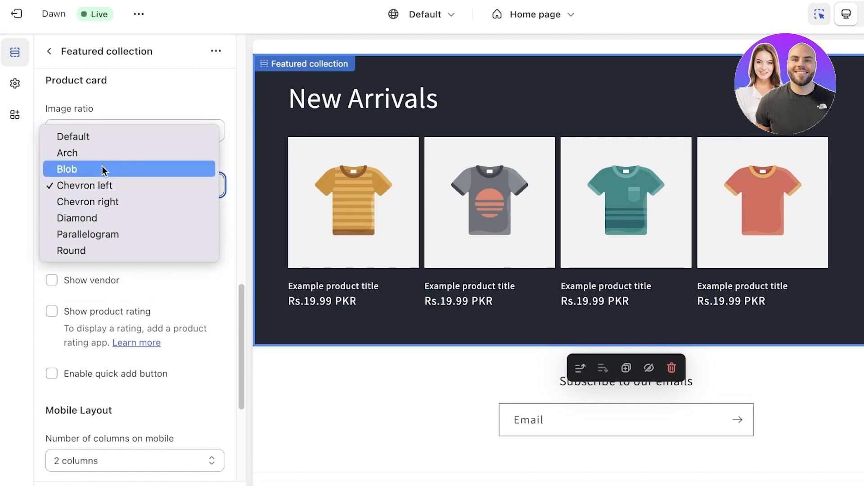
left_click(98, 137)
scroll(68, 224, "down", 5)
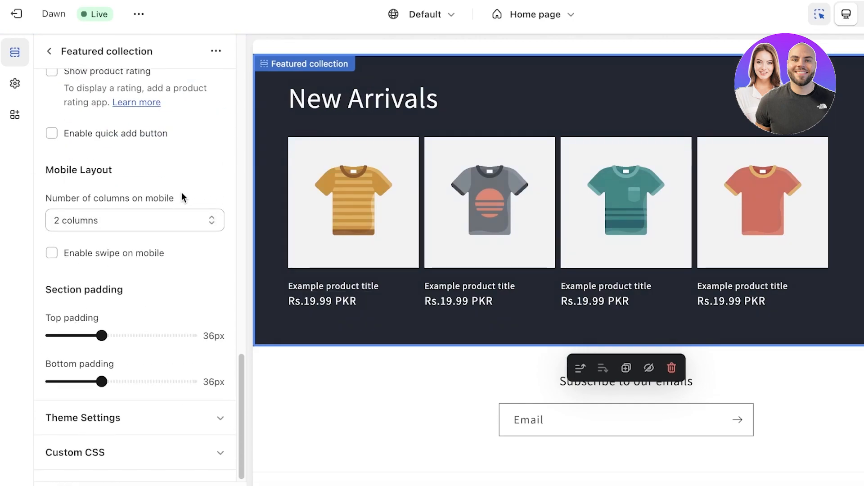
scroll(183, 191, "up", 10)
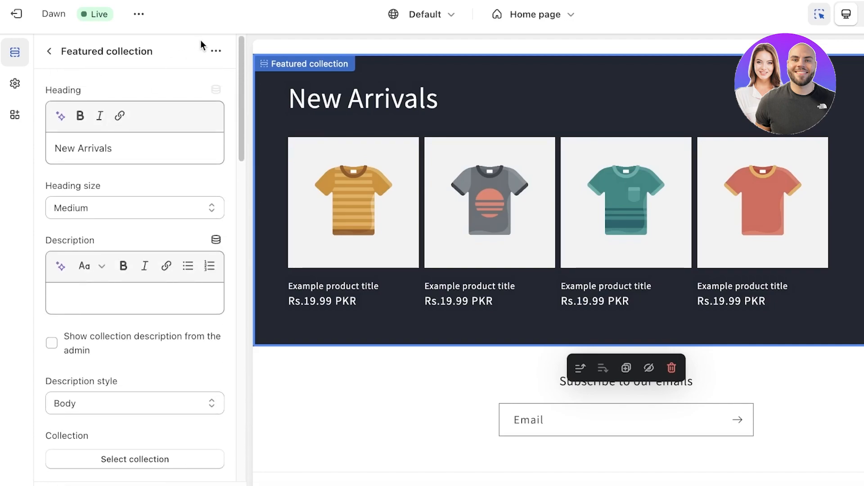
left_click(217, 52)
Create and save a collection titled New Arrrivals, starting from the featured collection section's collection setting
scroll(174, 135, "down", 3)
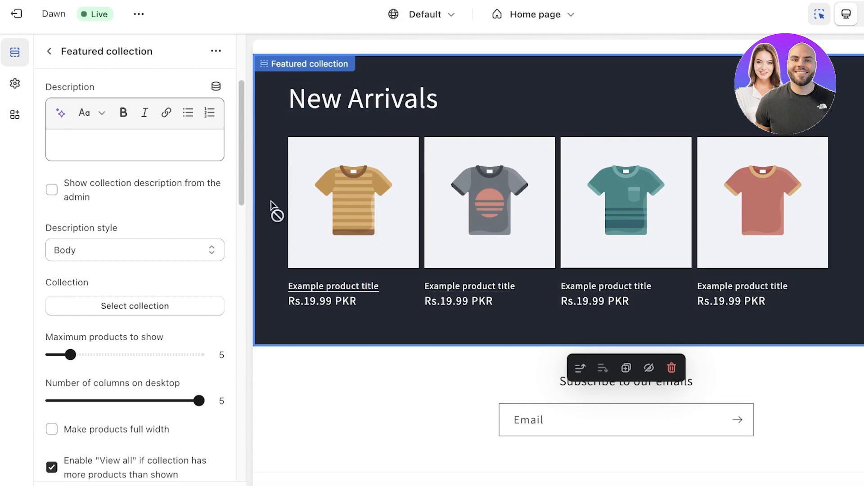
left_click(133, 303)
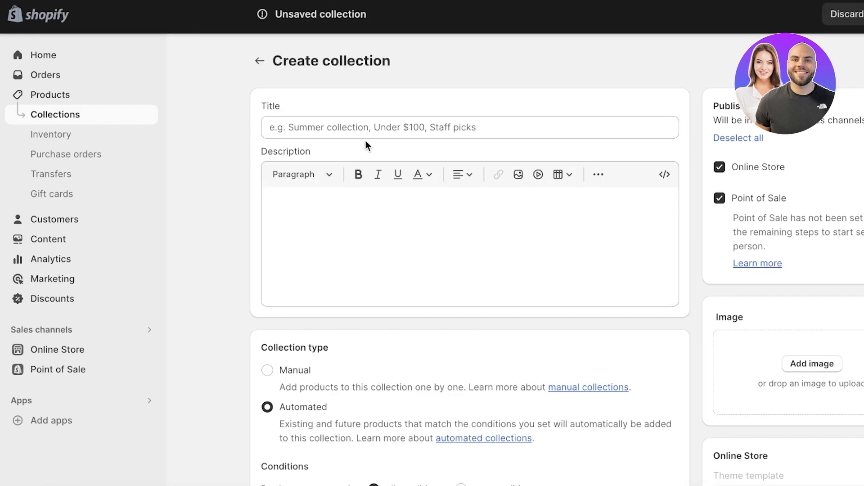
left_click(380, 121)
type("Bew")
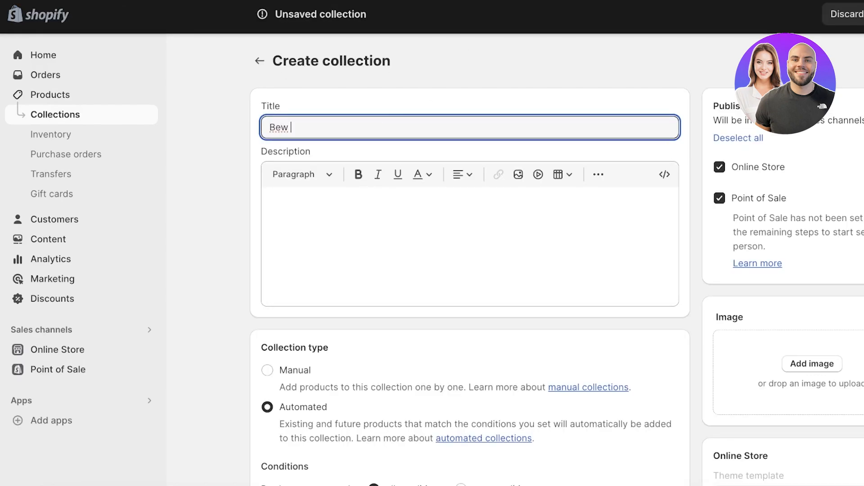
key("BackSpace")
key("BackSpace")
key("BackSpace")
key("BackSpace")
type("New Arrivals")
scroll(307, 199, "down", 5)
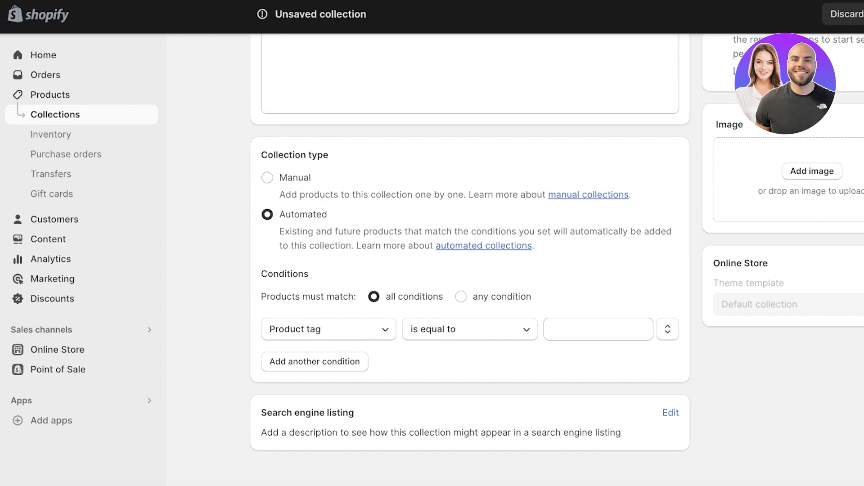
key("ctrl+s")
scroll(432, 218, "down", 3)
left_click(600, 235)
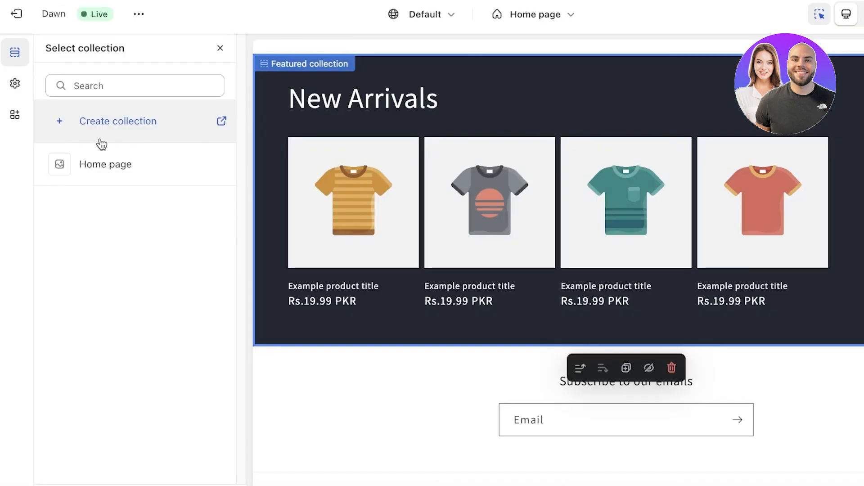
Assign the Home page collection to the featured collection section and reopen the collection choice
left_click(222, 165)
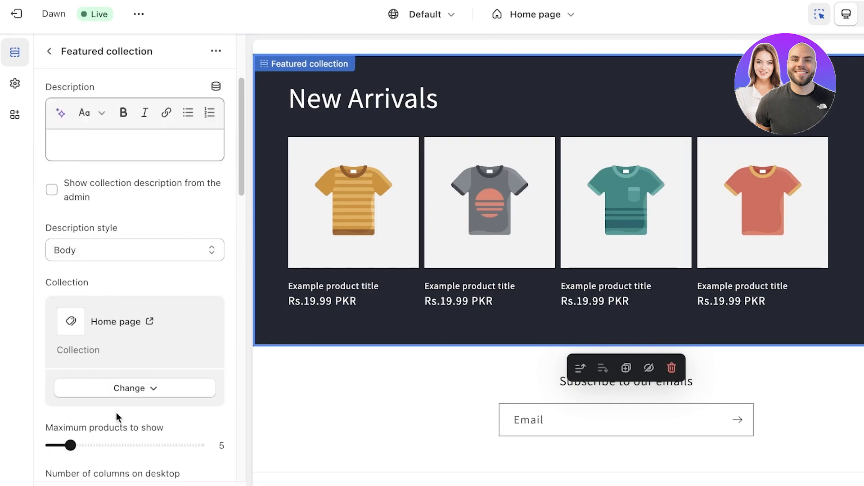
left_click(97, 386)
left_click(120, 417)
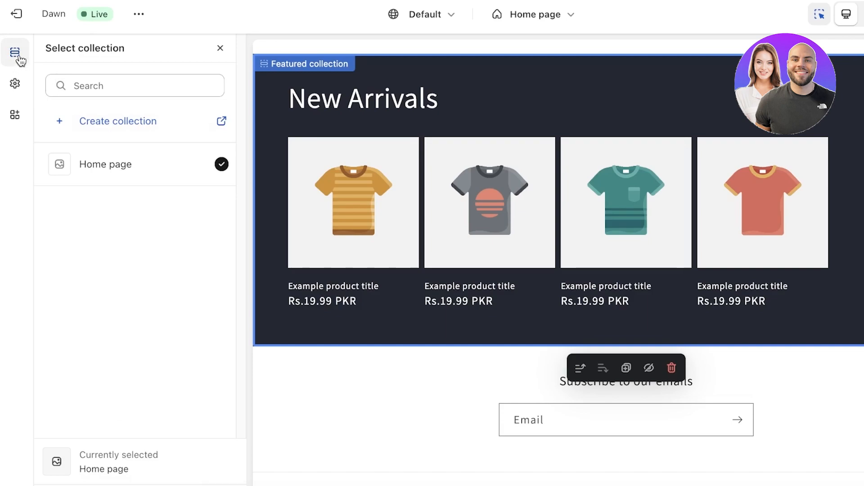
Preview the home page in mobile and full-width view and return to the desktop preview
scroll(463, 194, "up", 8)
scroll(394, 207, "down", 4)
scroll(508, 209, "up", 10)
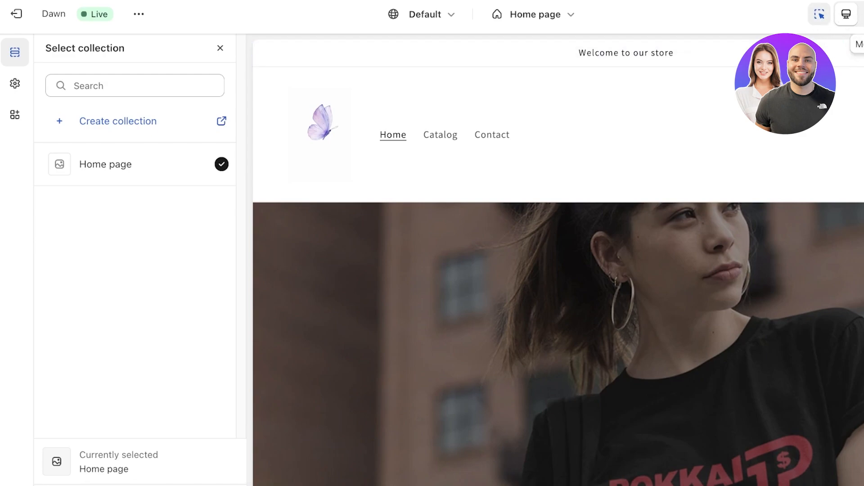
left_click(863, 16)
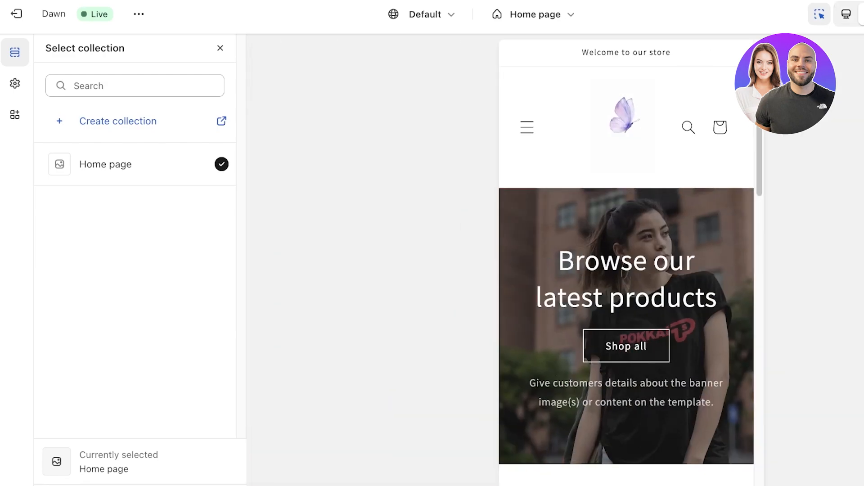
left_click(863, 14)
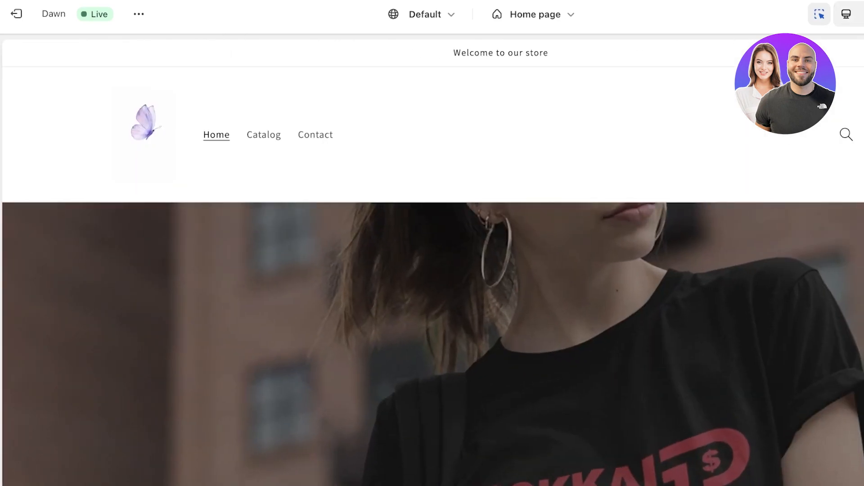
left_click(863, 16)
left_click(854, 19)
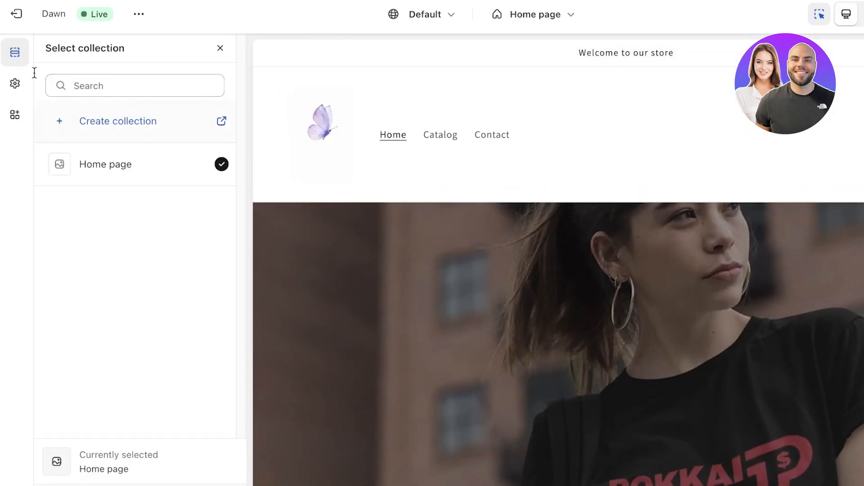
Look through the app embeds and the theme settings categories and save the theme changes
left_click(15, 115)
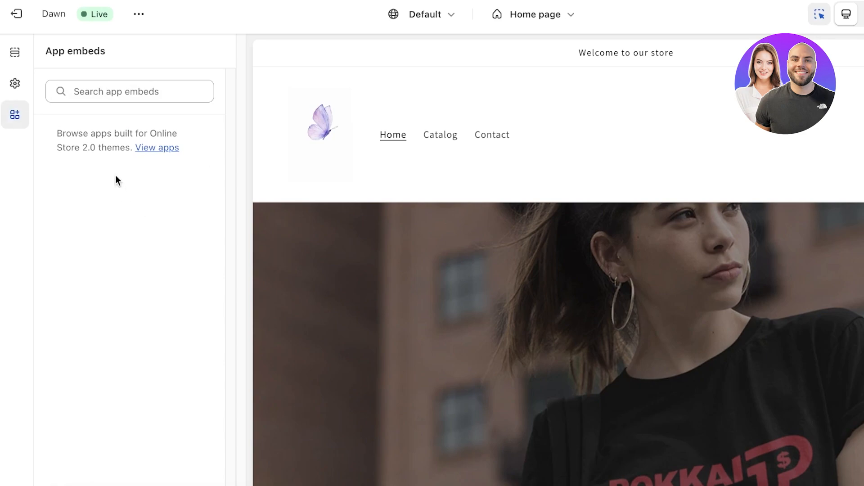
left_click(14, 72)
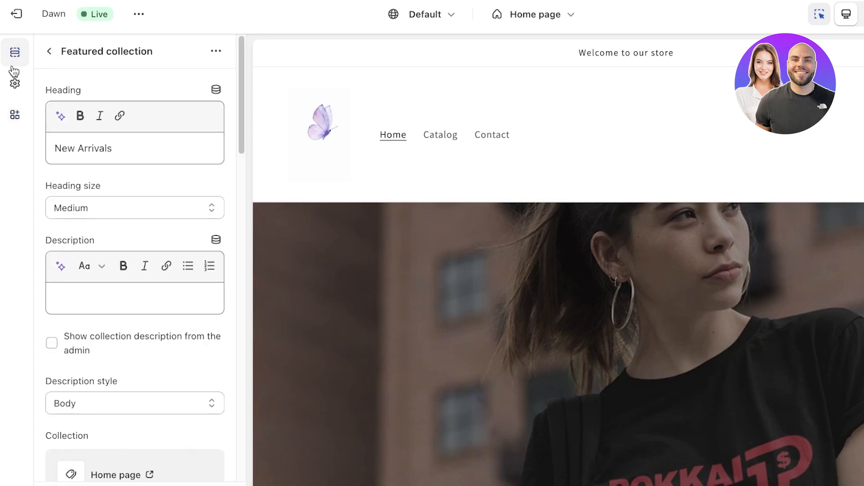
left_click(15, 82)
scroll(106, 354, "down", 7)
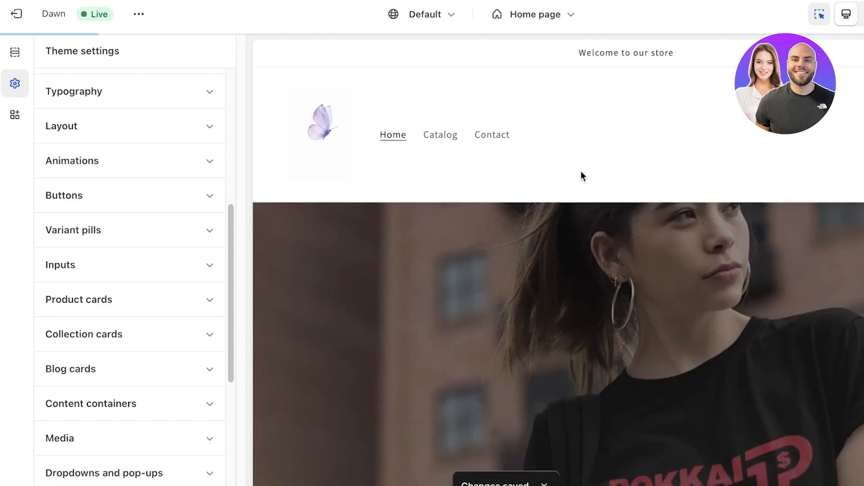
Exit the theme editor and open the store's list of collections
left_click(15, 15)
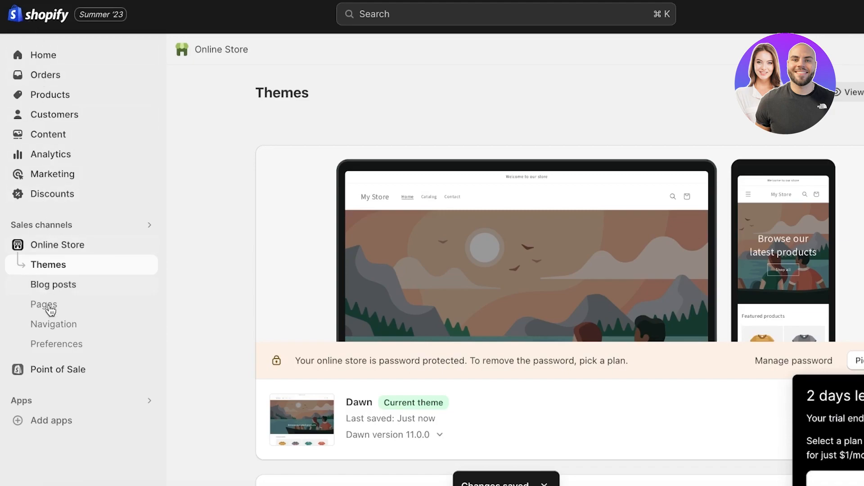
scroll(539, 208, "down", 1)
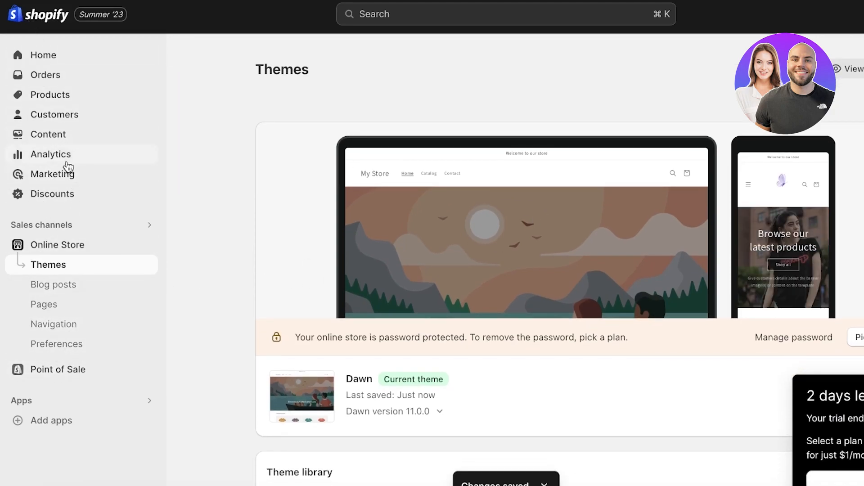
left_click(59, 95)
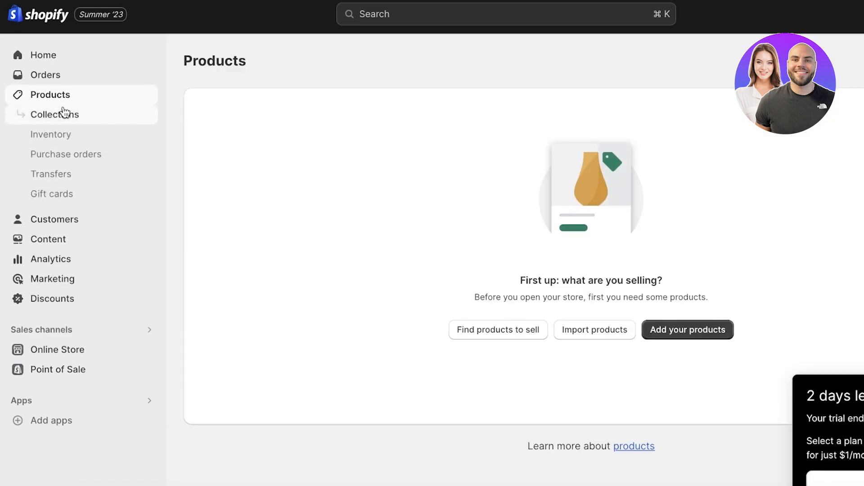
left_click(64, 114)
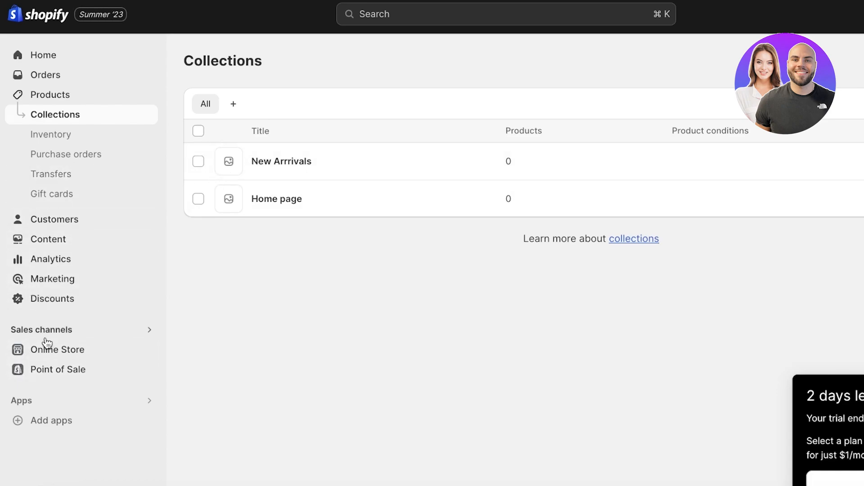
Go to the online store's navigation settings and open the Main menu for editing
left_click(44, 350)
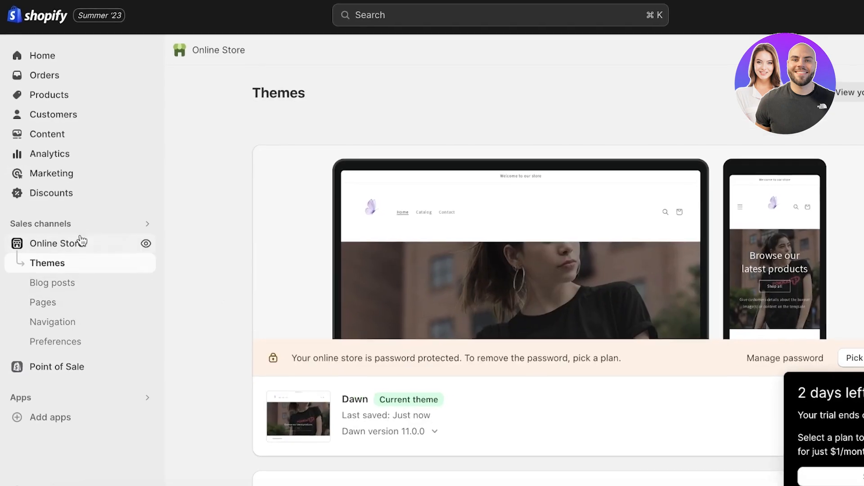
left_click(59, 321)
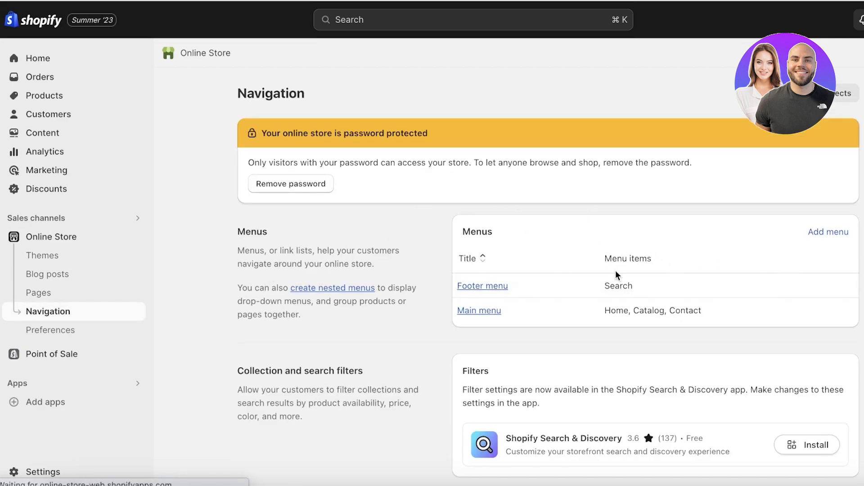
scroll(815, 239, "down", 1)
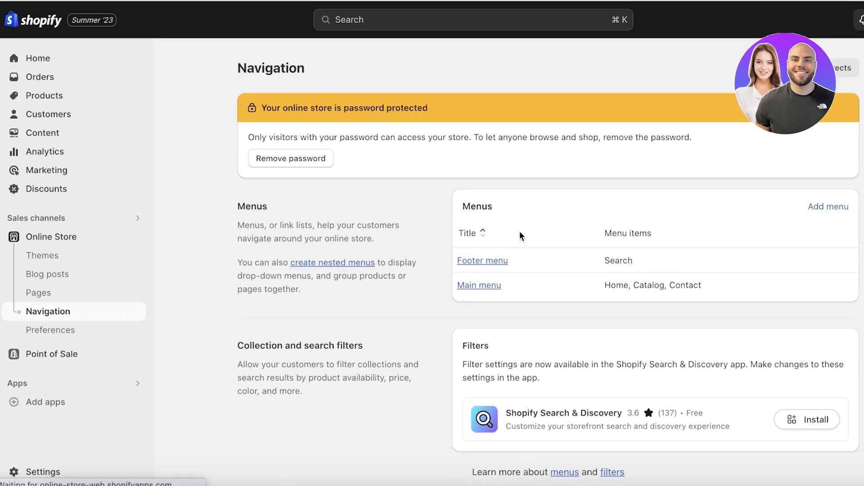
left_click(472, 234)
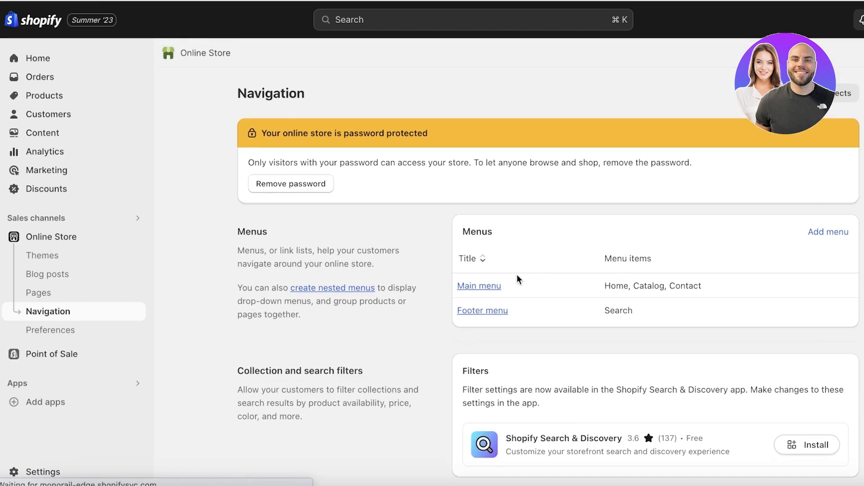
left_click(484, 260)
left_click(468, 314)
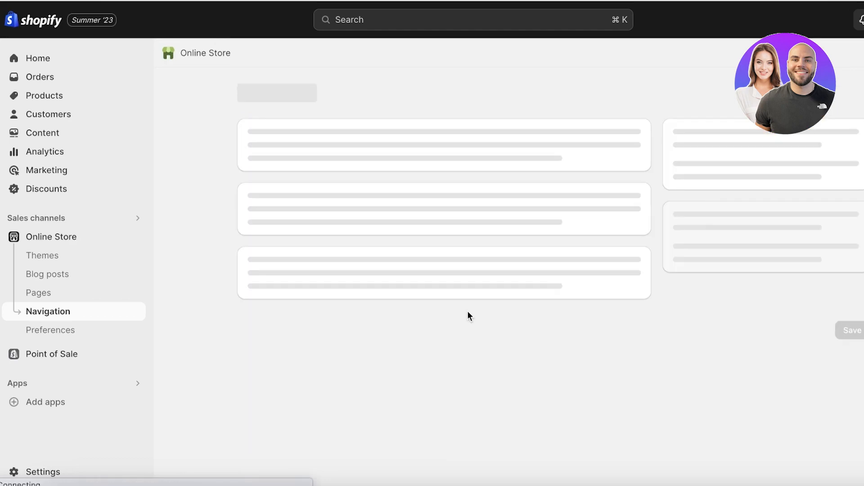
Check the link types offered for a new Main menu item and return to the admin home page
left_click(257, 365)
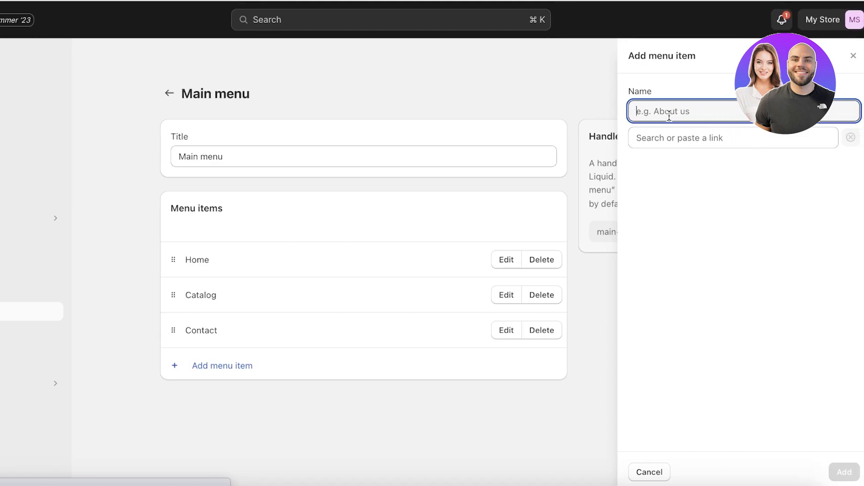
left_click(710, 135)
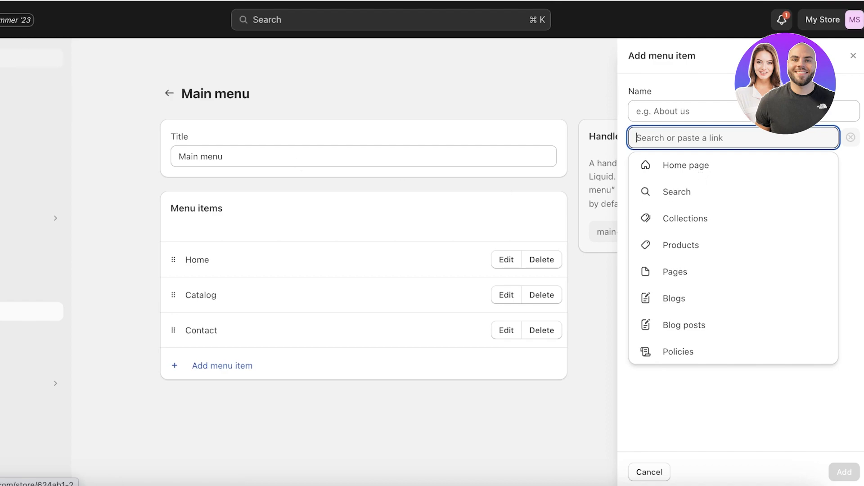
left_click(7, 59)
left_click(830, 379)
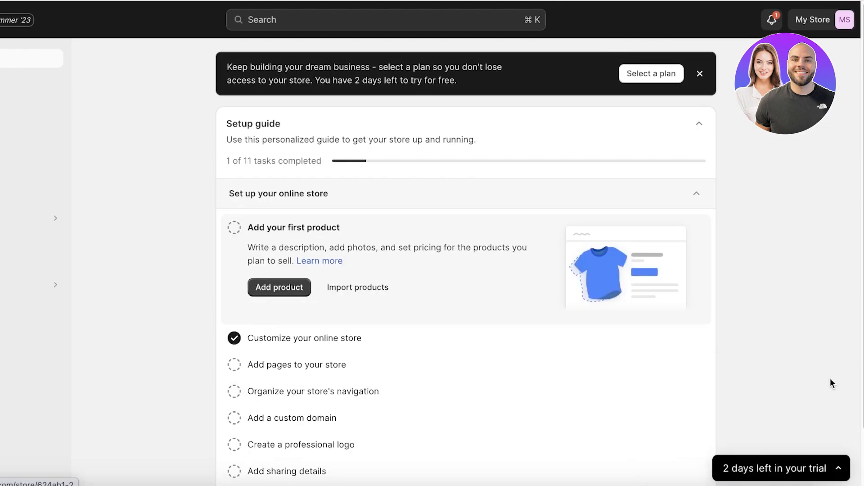